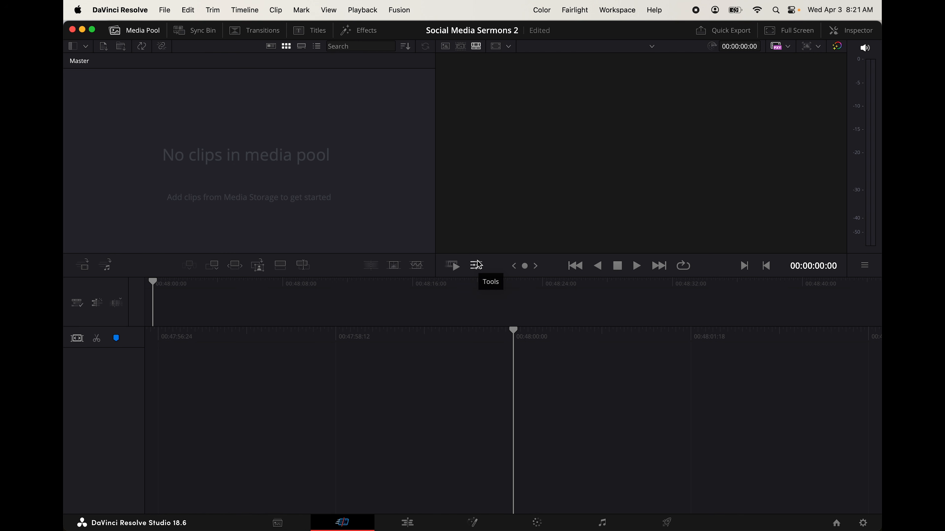
Open the preset import from Keyboard Customization, cancel it without choosing a file, and close the dialog
click(124, 10)
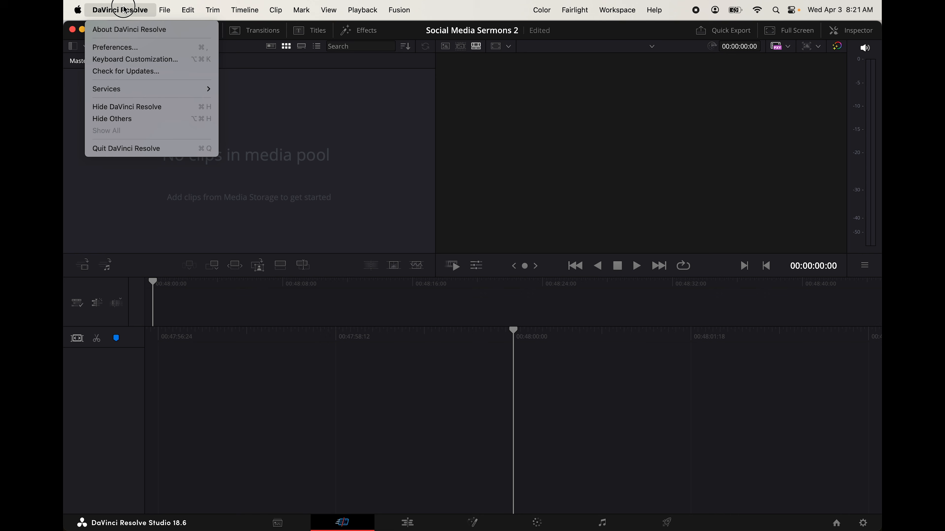
click(138, 59)
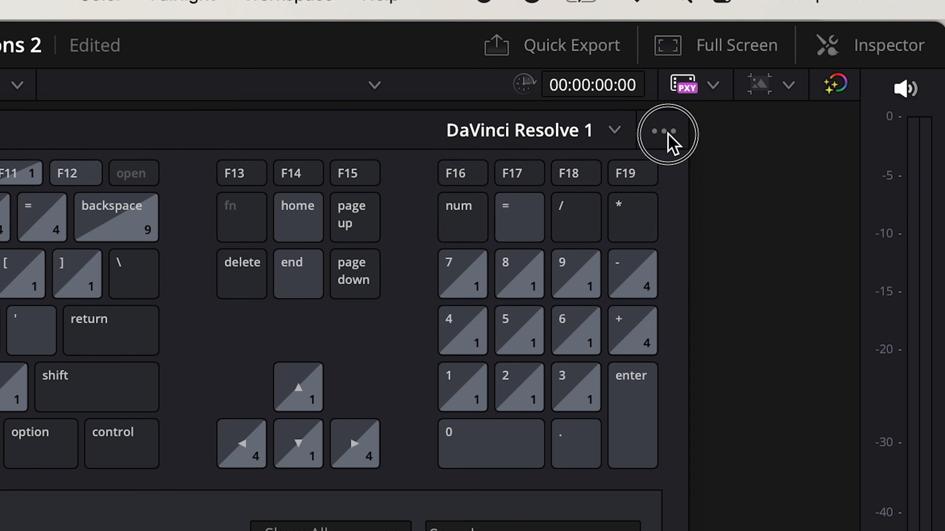
click(768, 66)
click(608, 211)
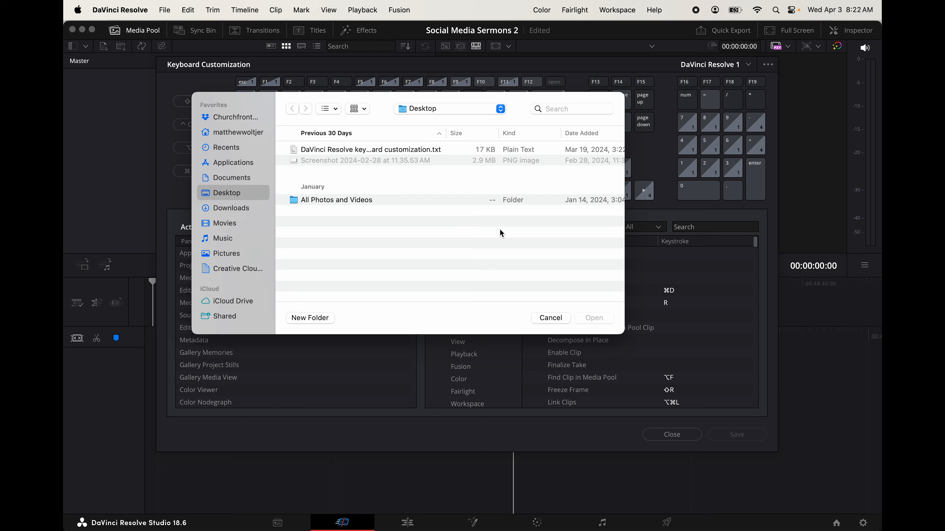
click(540, 317)
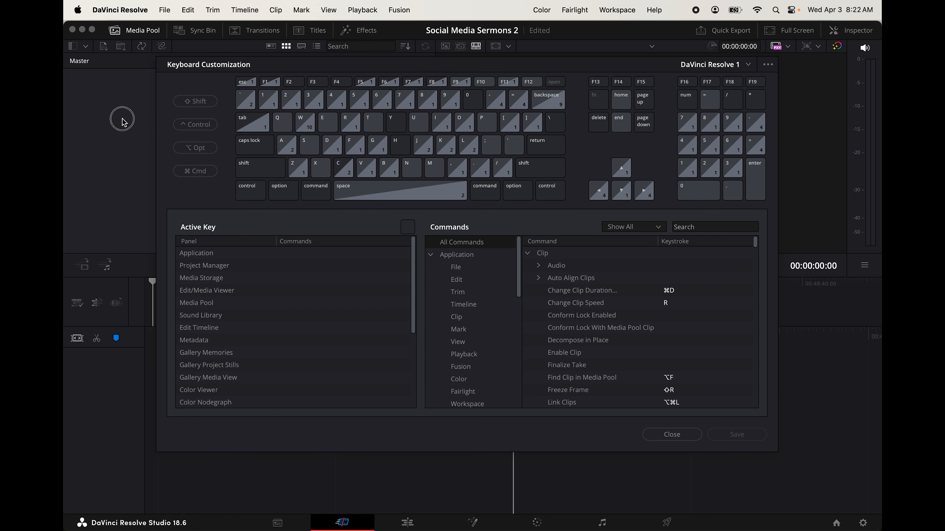
click(671, 435)
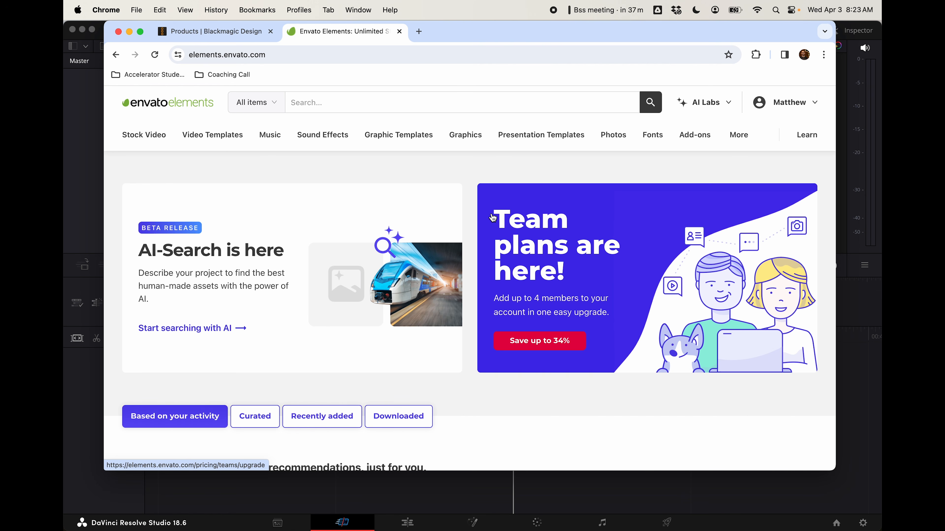
scroll(501, 196, down, 3)
scroll(501, 196, down, 2)
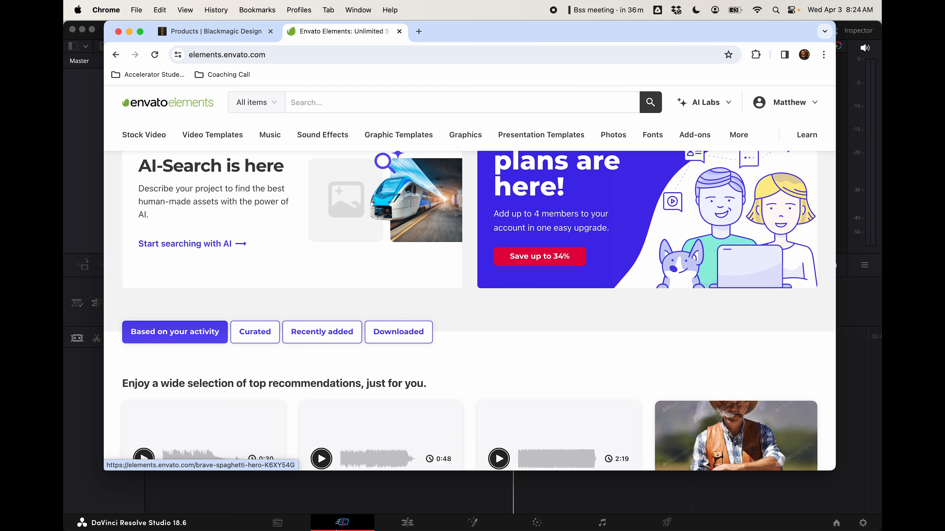
Switch to Finder and open the Social Sermon Video folder holding the livestream recording and the music folder
click(111, 507)
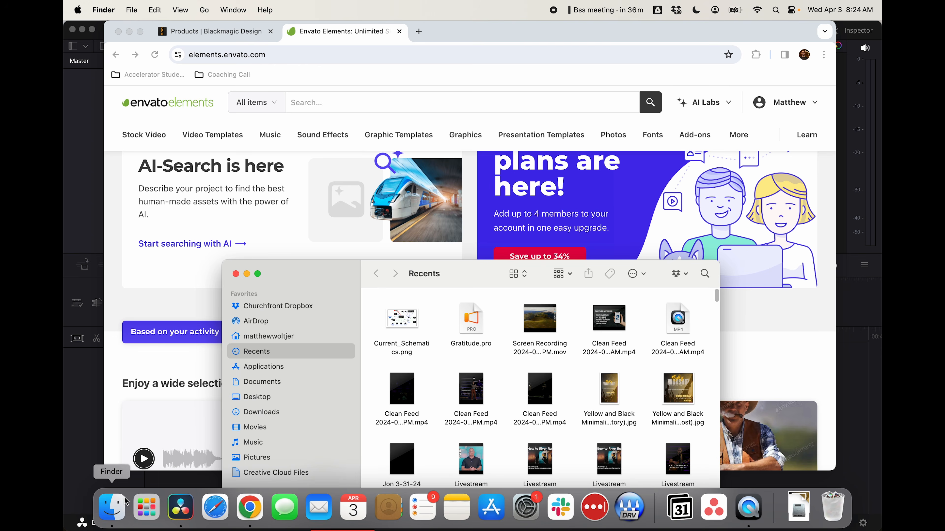
click(296, 213)
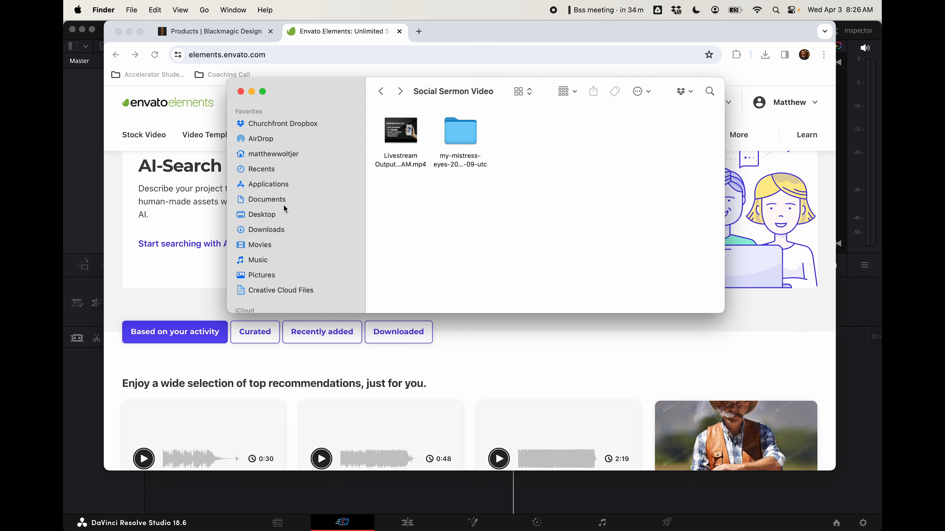
mouse_move(411, 127)
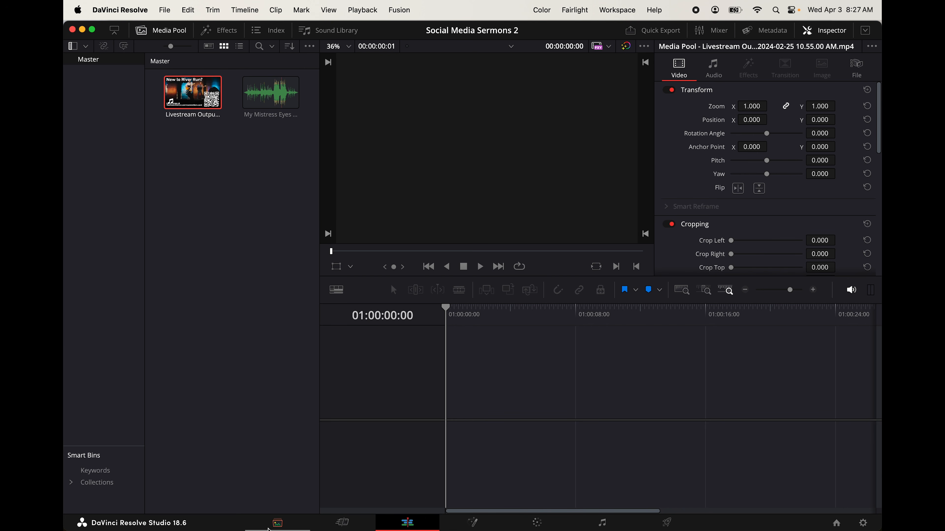
Look through the Media, Cut, Edit, Fusion, Color, Fairlight and Deliver pages, ending on the Edit page
click(277, 524)
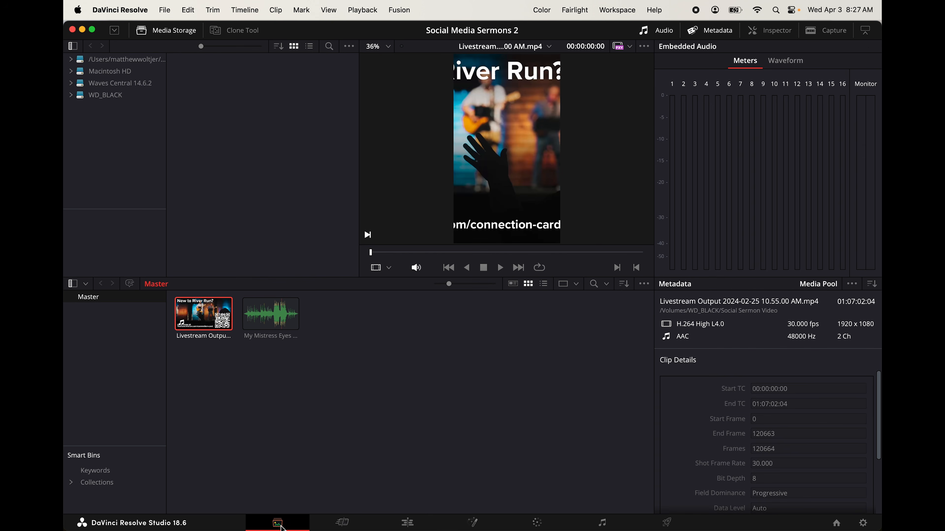
click(342, 524)
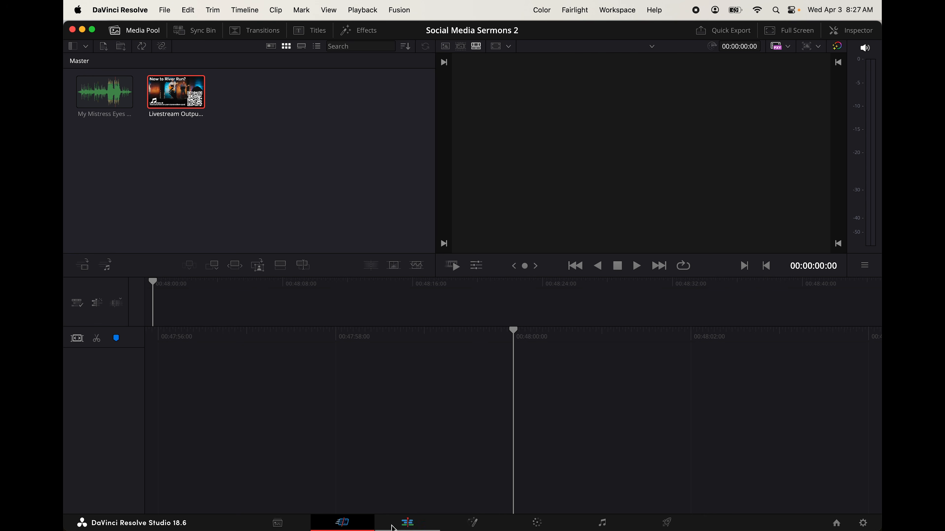
click(395, 525)
click(474, 524)
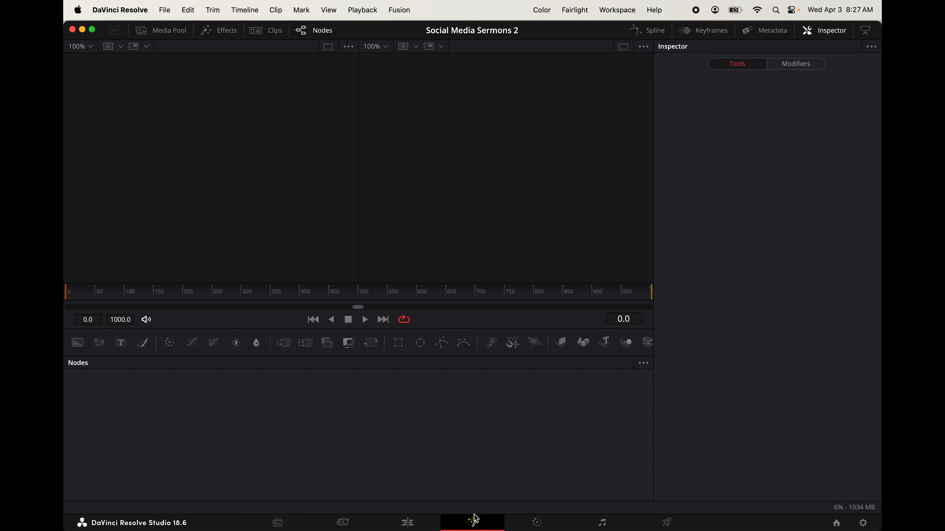
click(540, 524)
click(606, 525)
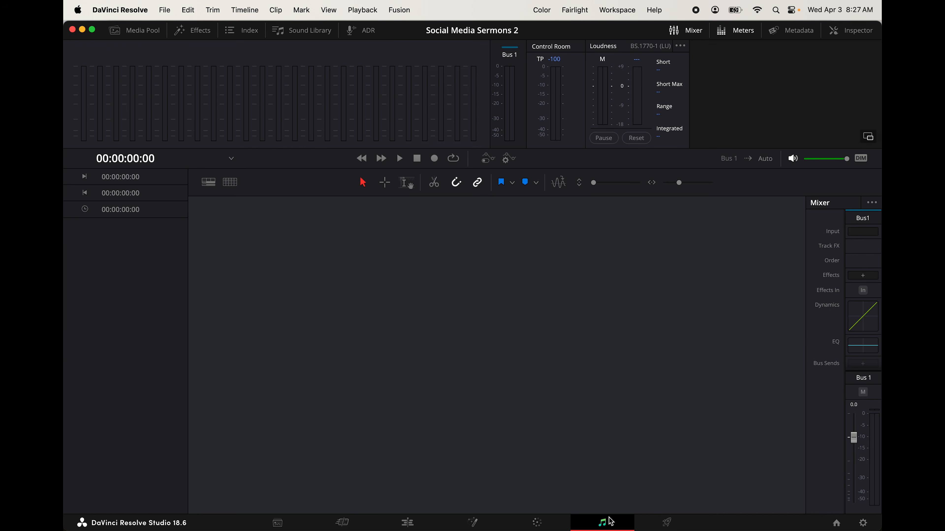
click(666, 522)
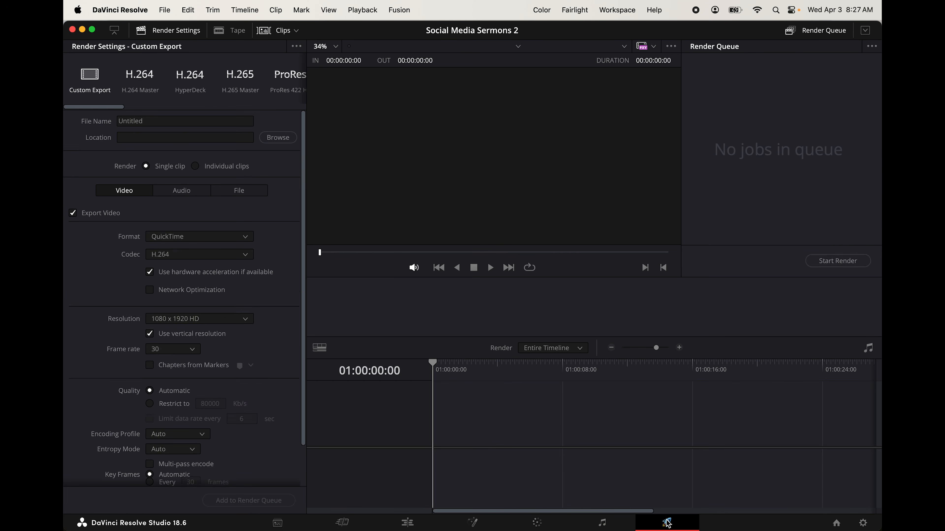
click(407, 524)
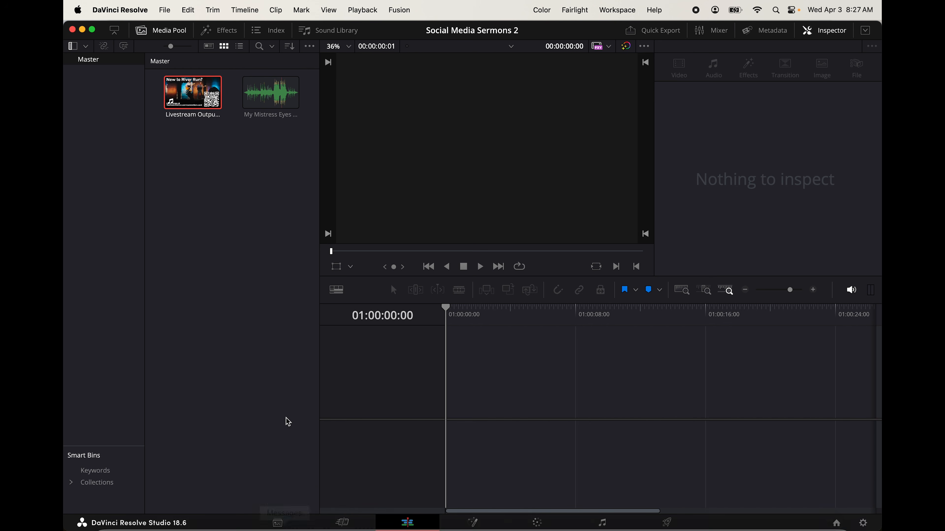
Go through the workspace pages a second time, from Media to Deliver, and return to the Edit page
click(279, 523)
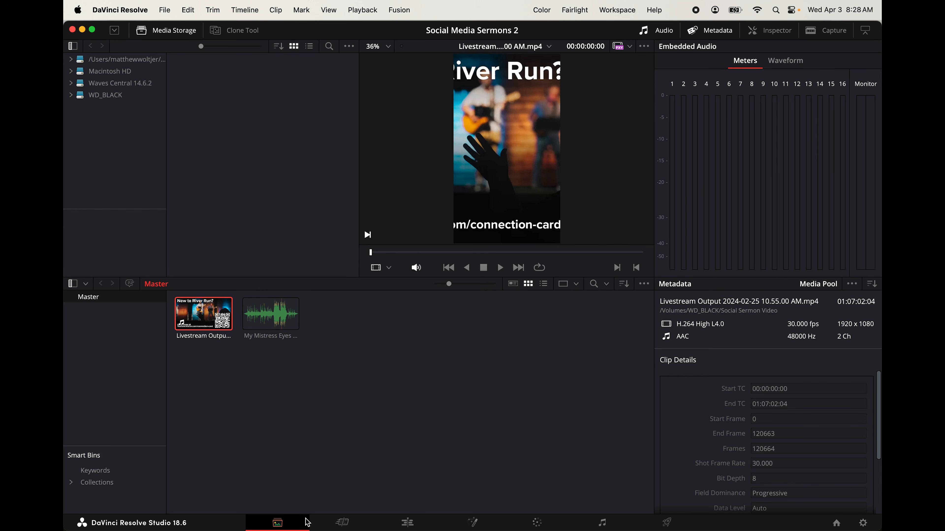
click(349, 522)
click(275, 523)
click(340, 522)
click(474, 522)
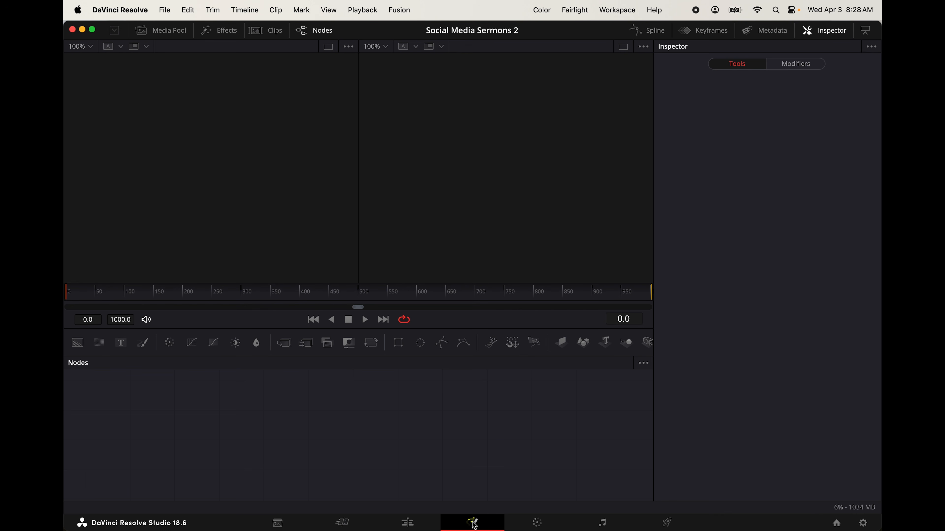
click(418, 525)
click(537, 523)
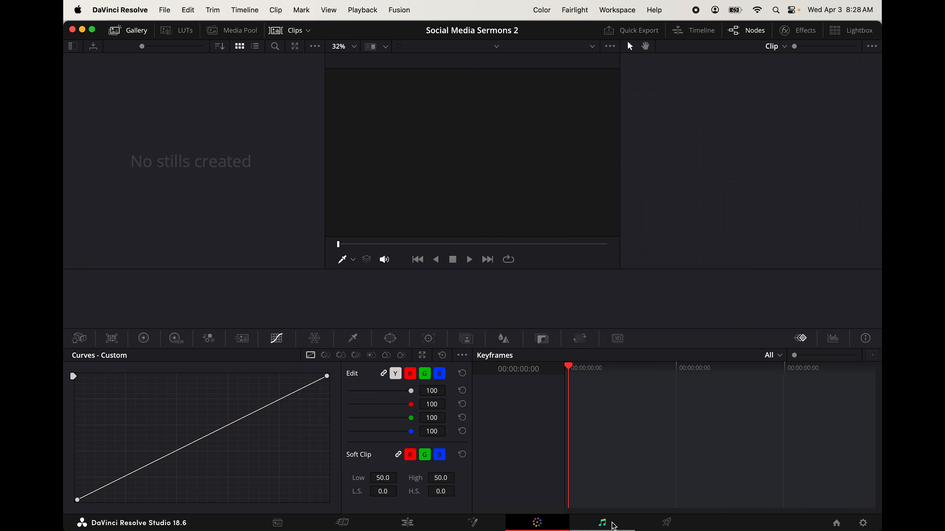
click(602, 523)
click(666, 523)
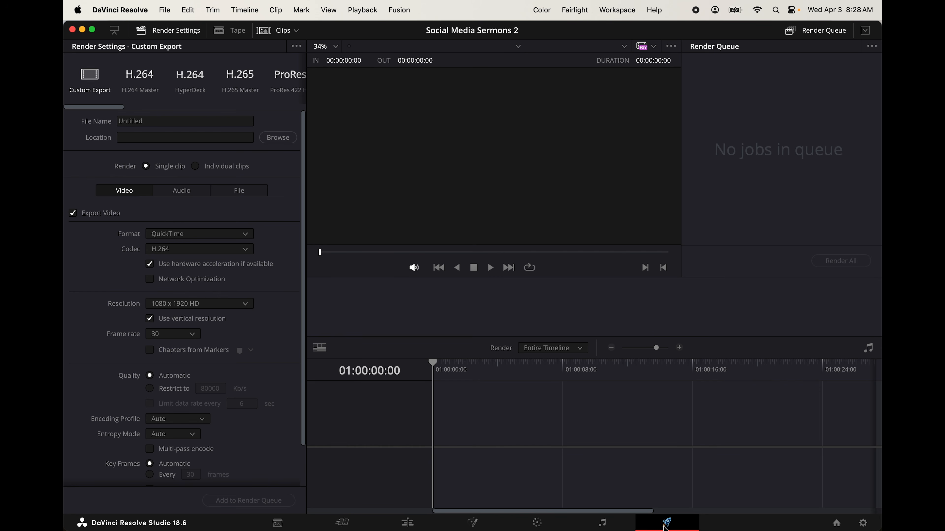
click(407, 524)
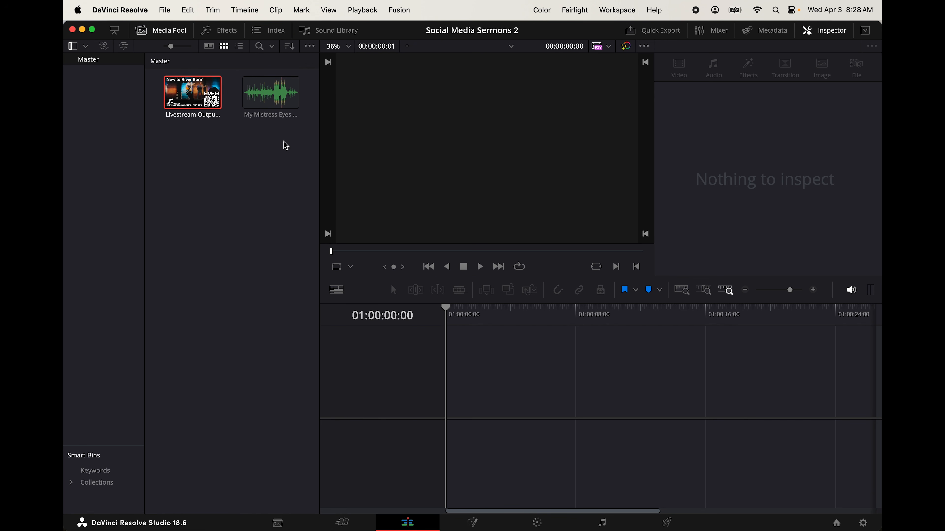
Place the My Mistress Eyes music track on a new timeline and add a second stereo audio track
click(275, 94)
drag(274, 94, 457, 480)
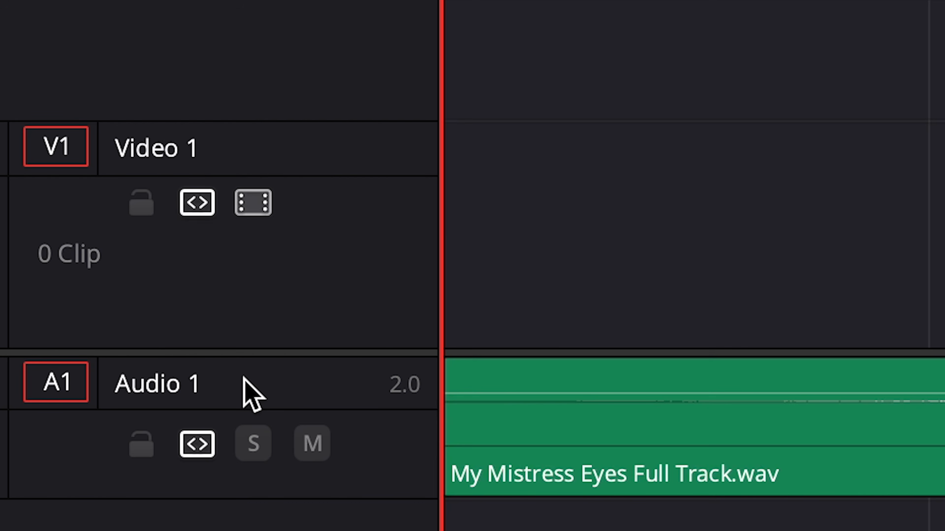
double_click(269, 380)
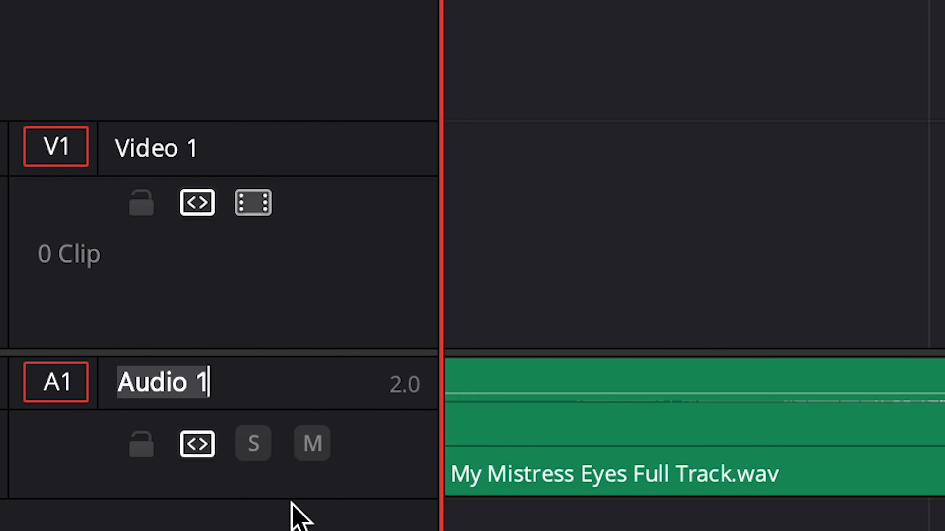
right_click(287, 508)
mouse_move(439, 59)
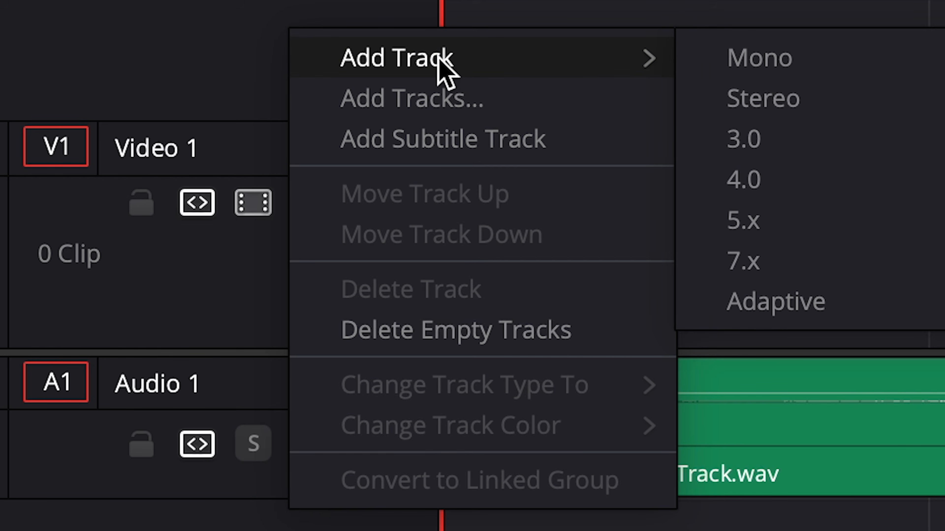
click(808, 81)
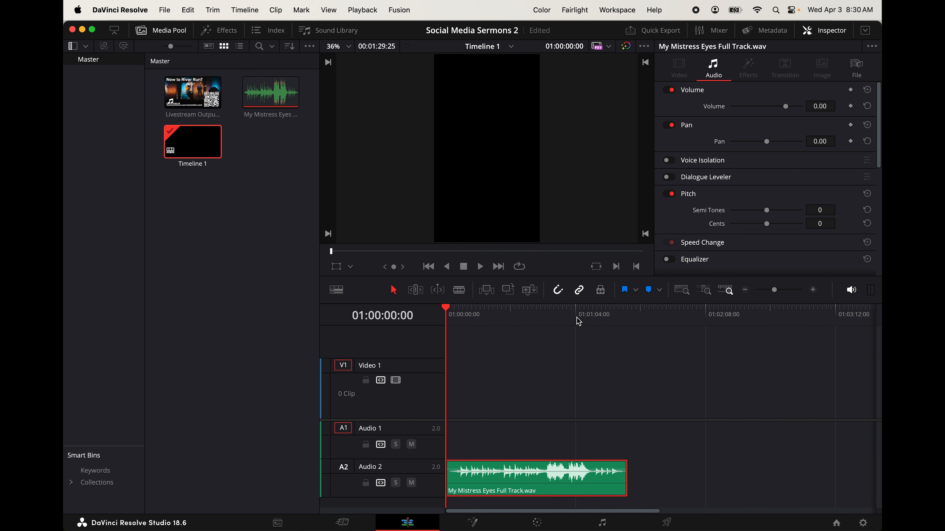
With the playhead at 01:00:59:29, trim the start of the music clip and move the clip earlier so it ends just past the playhead
drag(600, 321, 589, 320)
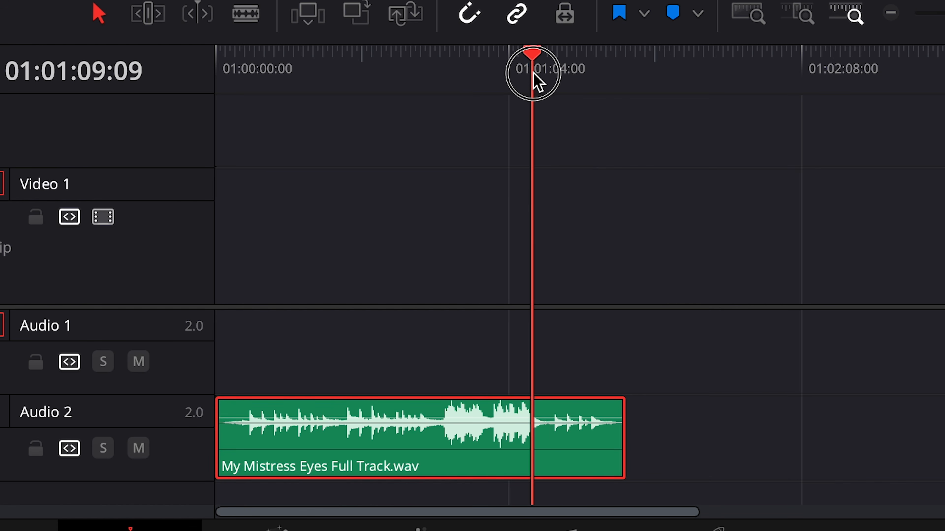
drag(533, 74, 491, 85)
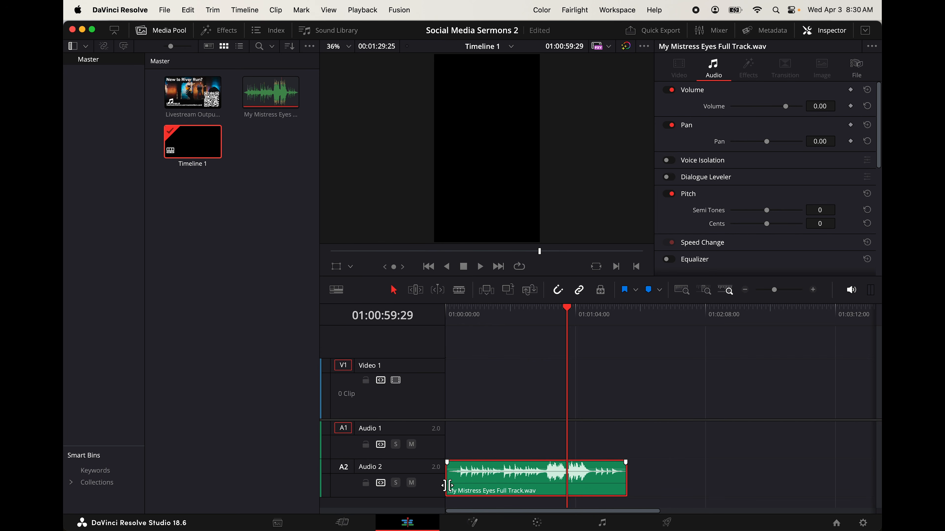
drag(447, 485, 528, 482)
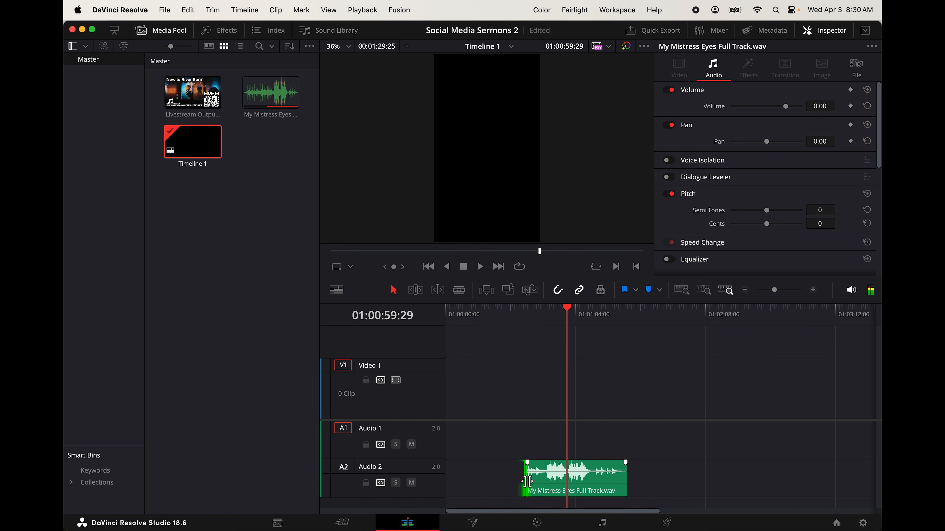
drag(596, 469, 544, 470)
Trim the end of the music clip to the playhead at 01:00:59:29 and add a short fade-out
scroll(544, 469, up, 2)
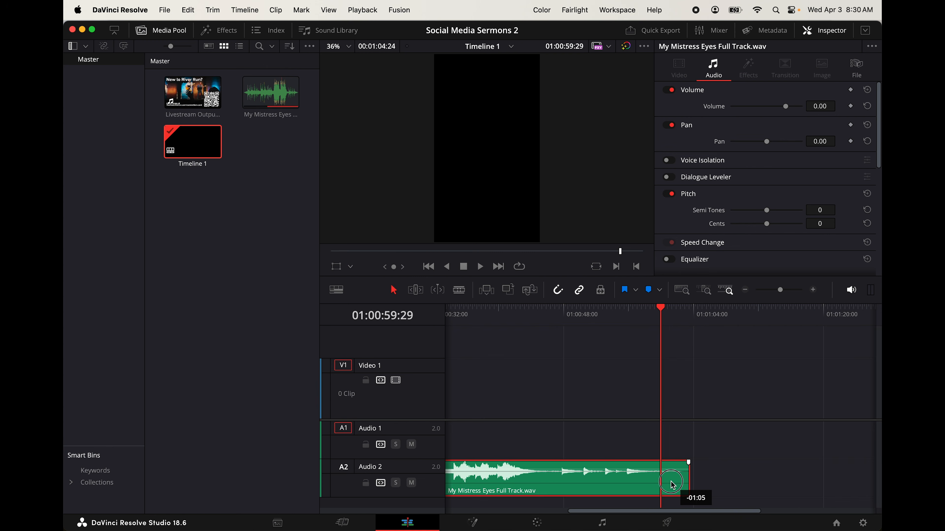
drag(671, 483, 672, 481)
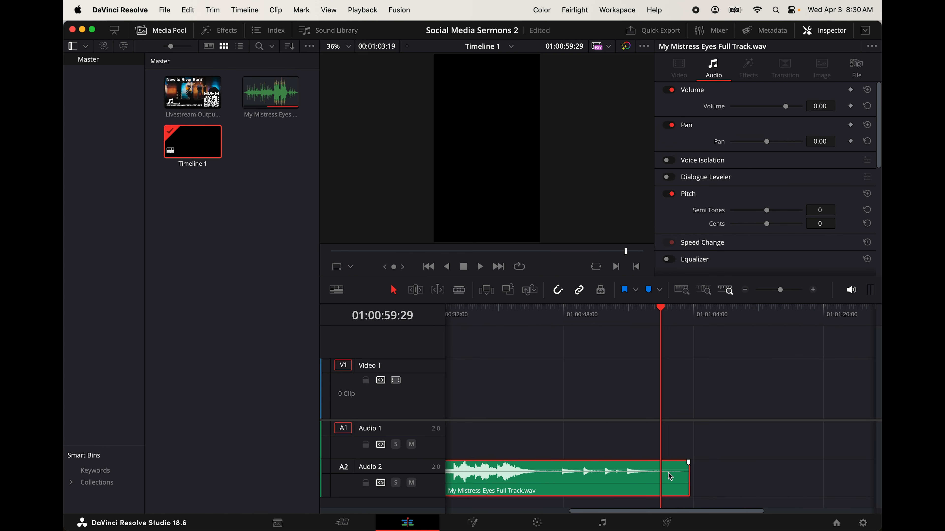
drag(689, 492, 652, 464)
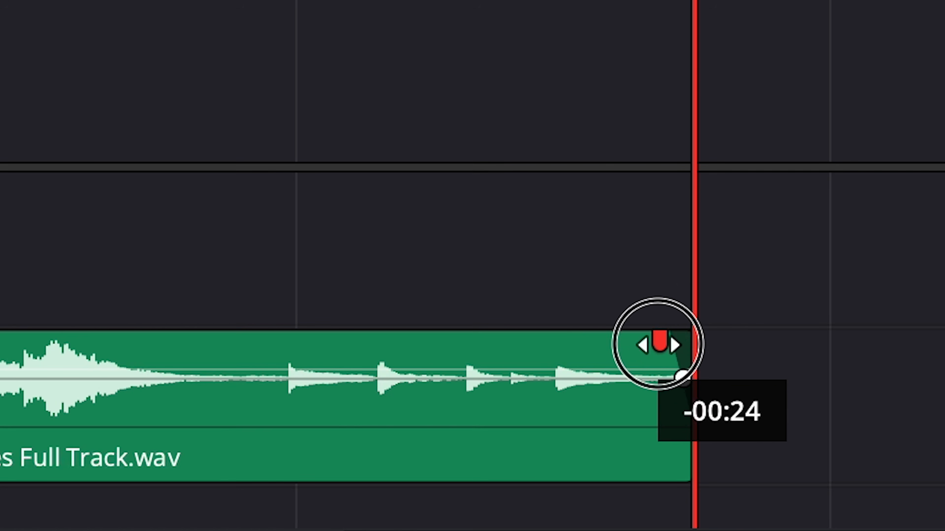
drag(658, 344, 641, 341)
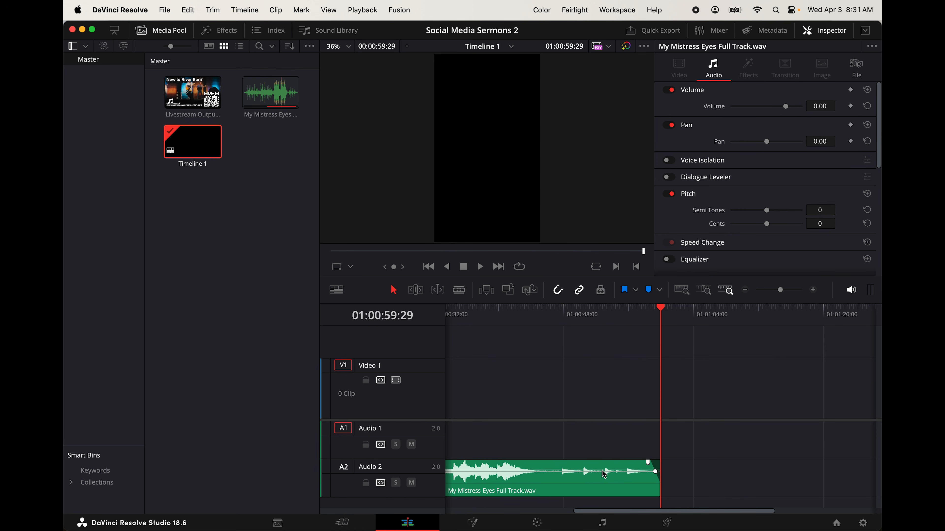
Extend the start of the music clip back to the beginning of the timeline and add a short fade-in
click(561, 292)
scroll(569, 428, left, 5)
click(556, 484)
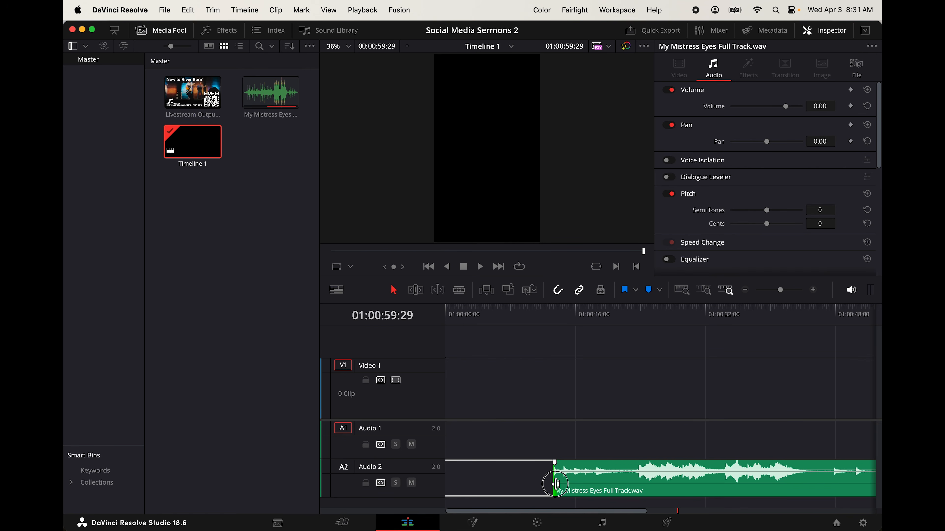
drag(556, 484, 411, 491)
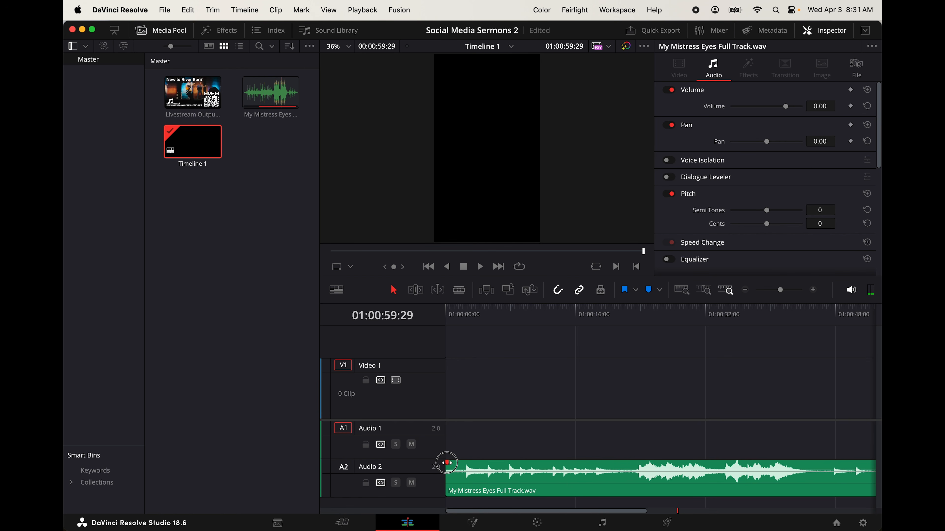
drag(447, 463, 459, 463)
Play the music from the start of the timeline to hear the fade-in, raising the system volume
key(Home)
key(space)
key(XF86AudioRaiseVolume)
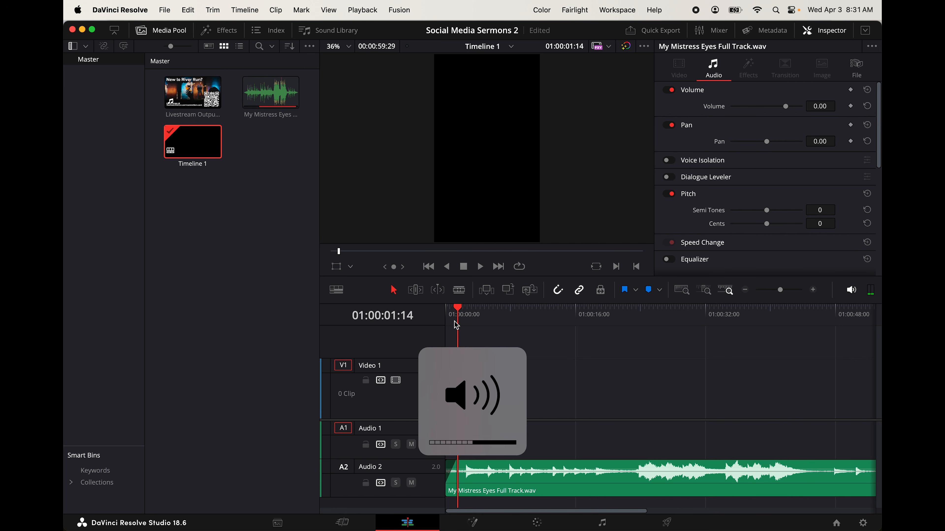
key(Home)
key(space)
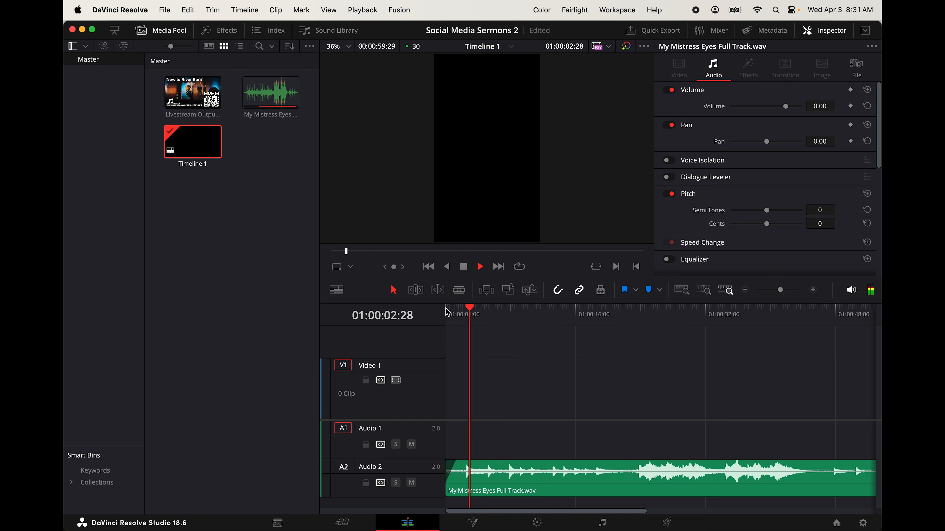
key(space)
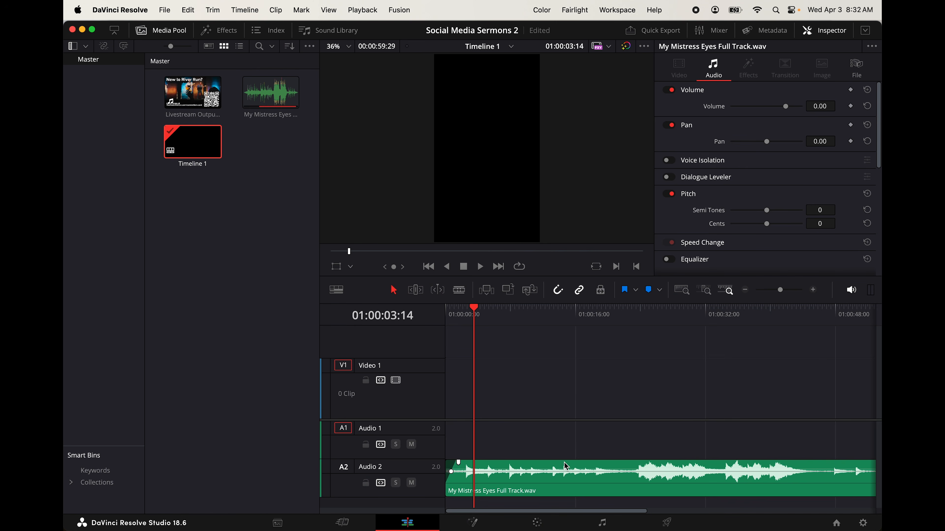
Set the volume of the background music clip to -18.00
click(565, 467)
drag(786, 108, 789, 108)
click(826, 106)
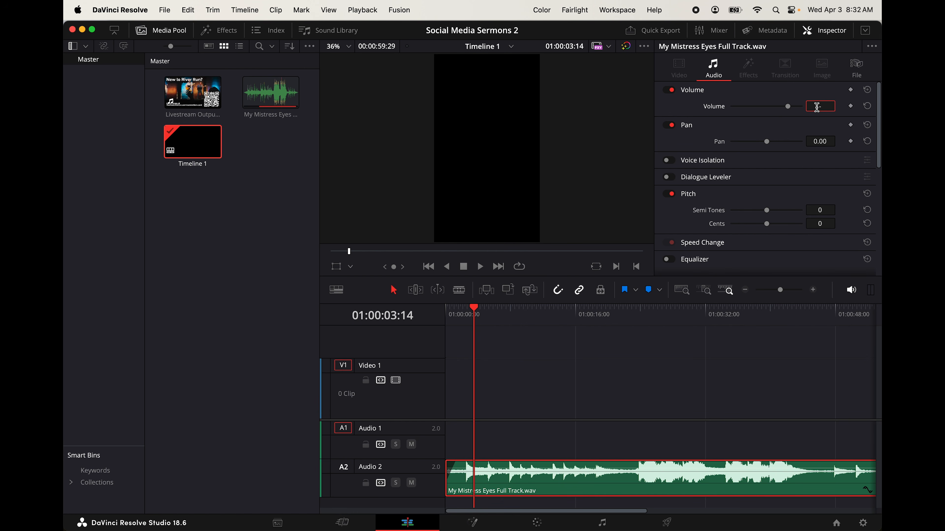
key(Return)
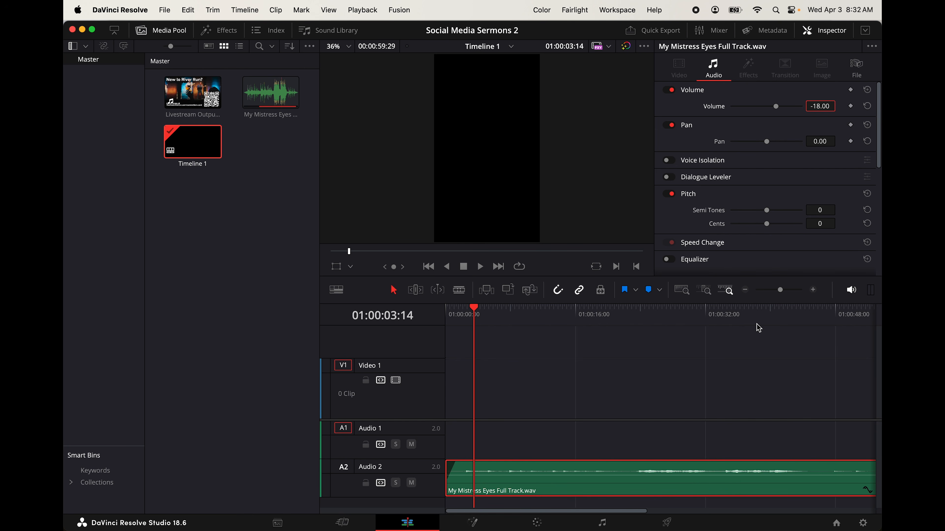
Play the music from the start of the timeline to check its level, adjusting the system volume up and down
click(449, 310)
key(space)
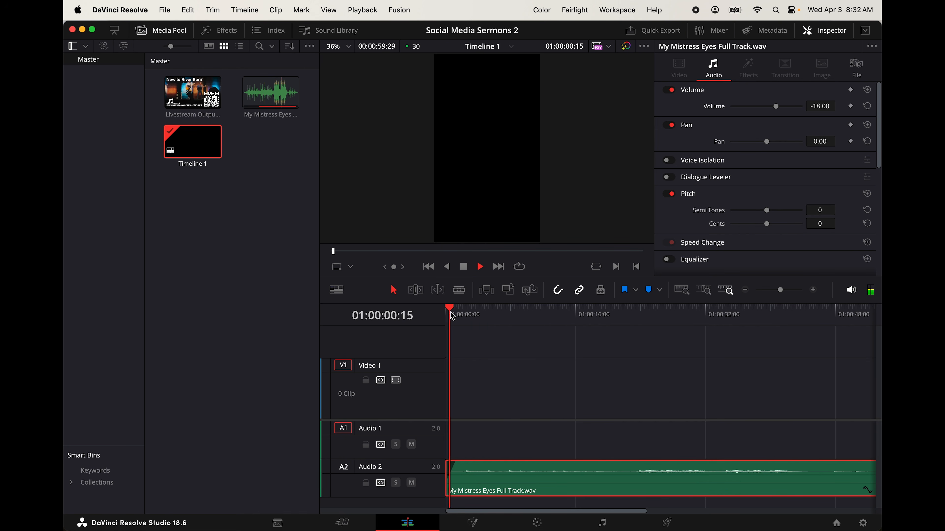
key(XF86AudioRaiseVolume)
key(XF86AudioRaiseVolume)
key(XF86AudioRaiseVolume)
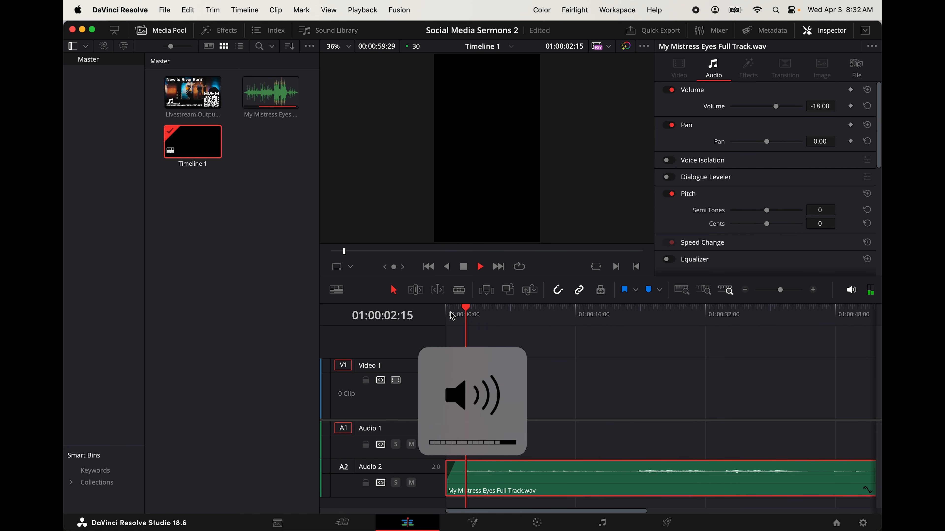
key(XF86AudioLowerVolume)
key(XF86AudioLowerVolume)
key(XF86AudioLowerVolume)
key(XF86AudioLowerVolume)
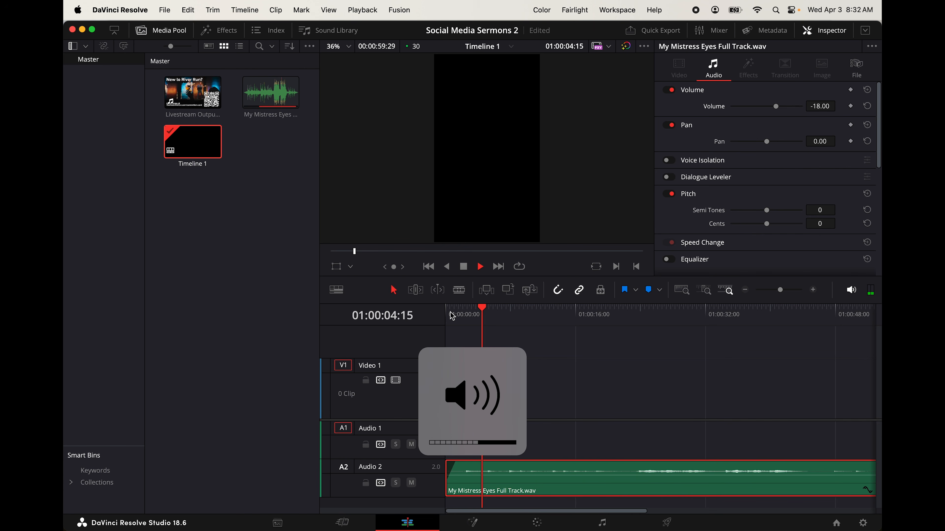
key(space)
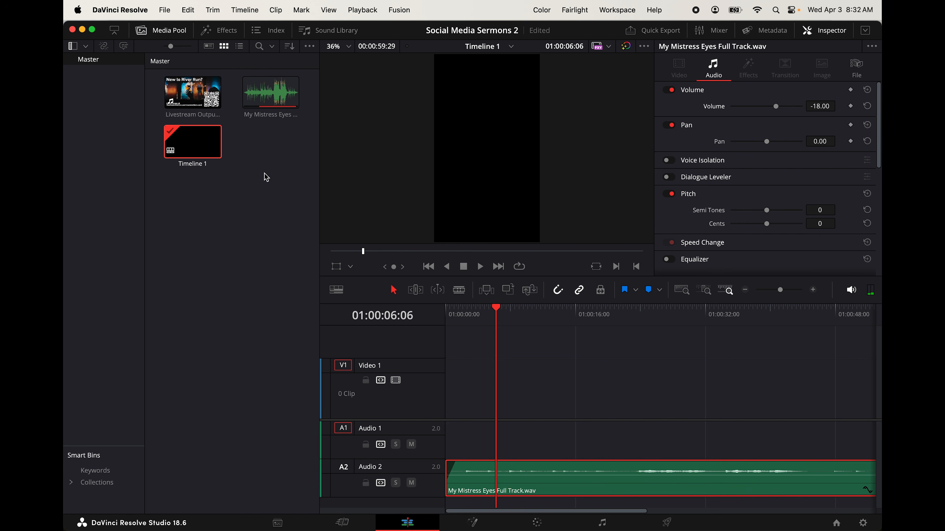
Add the Livestream Output 2024-02-25 10.55.00 AM.mp4 clip to Video 1 and Audio 1 at the start of the timeline
click(257, 177)
click(193, 93)
drag(192, 93, 433, 411)
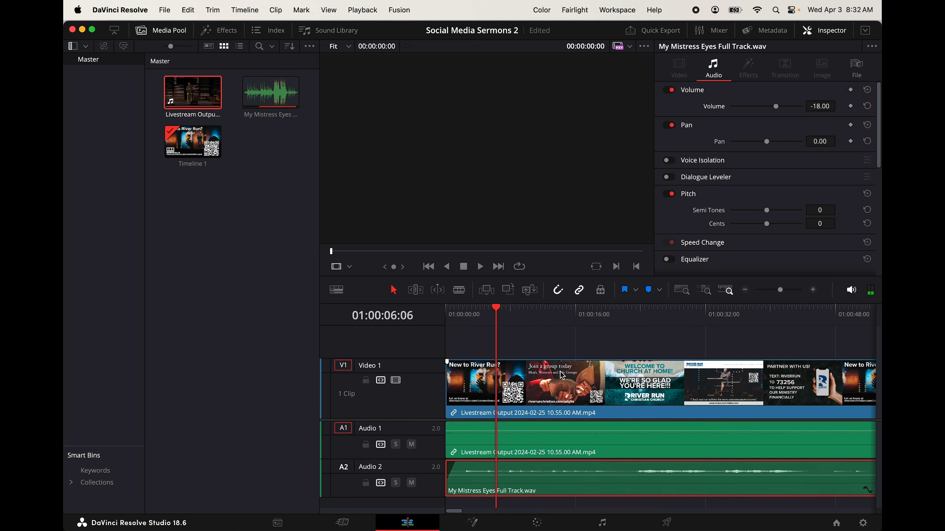
Move the playhead to 02:02:17:08, in the pause before the sermon passage near the end of the livestream clip
scroll(549, 397, down, 5)
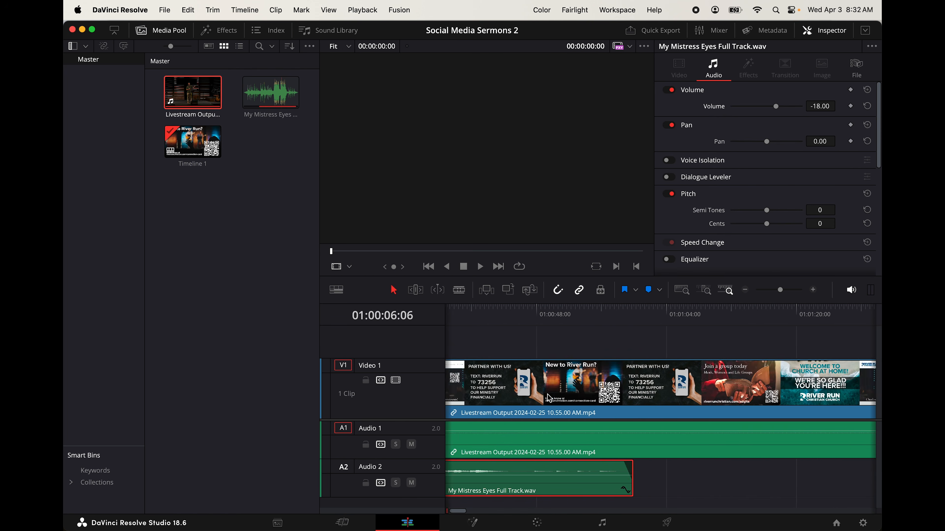
scroll(549, 397, down, 5)
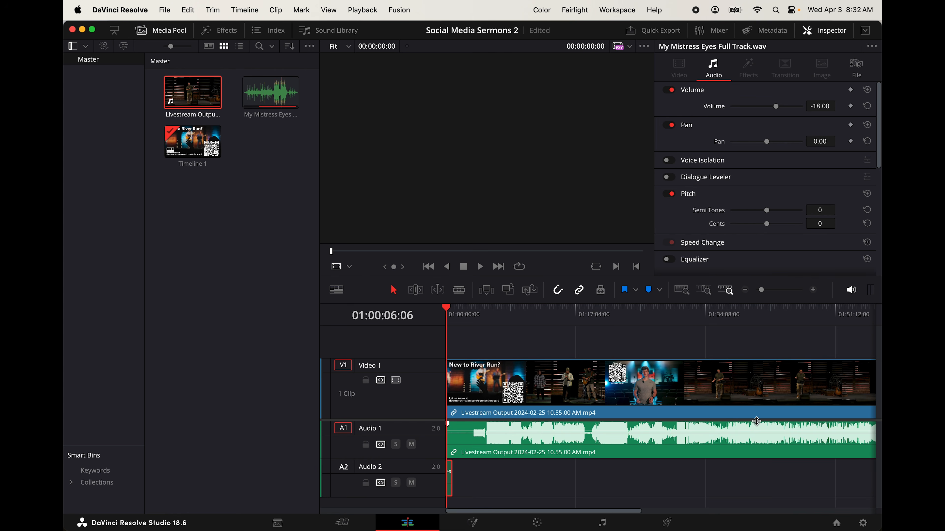
scroll(757, 421, right, 5)
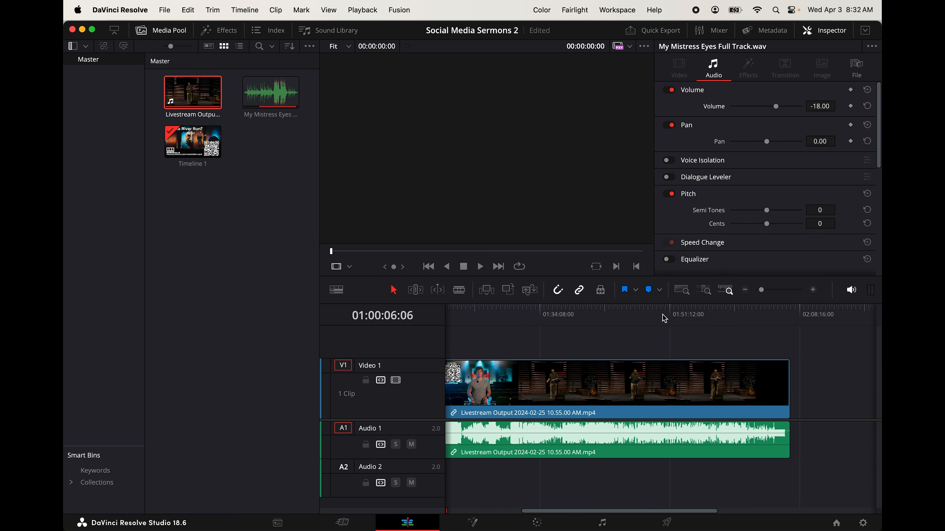
drag(480, 308, 541, 318)
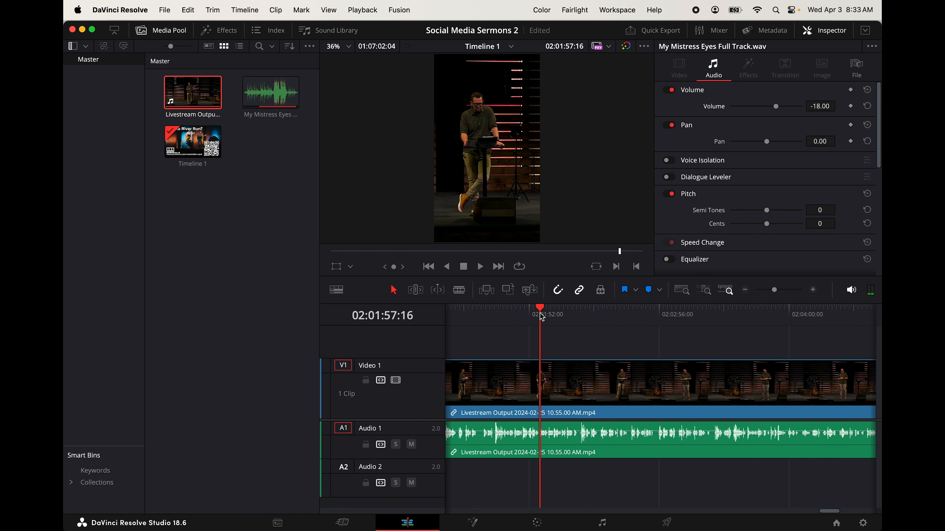
key(super+equal)
key(super+equal)
drag(656, 309, 823, 335)
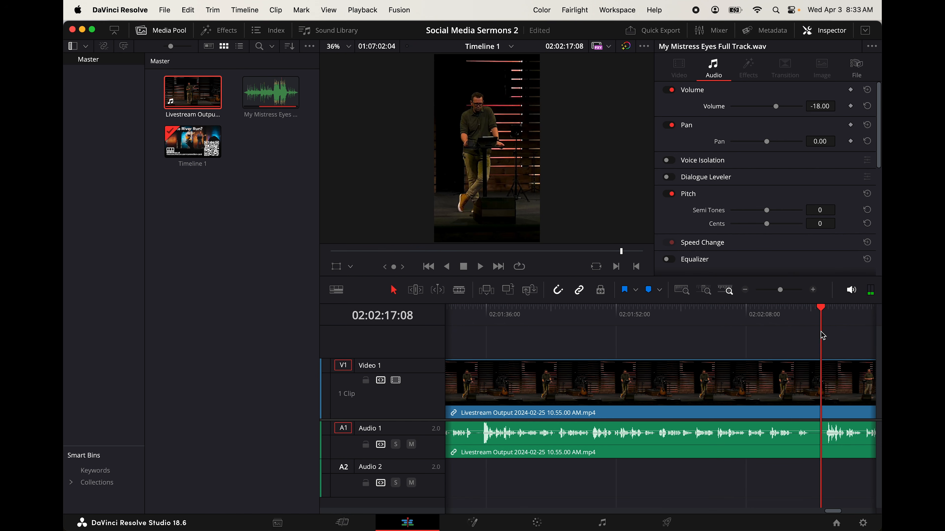
scroll(822, 334, right, 5)
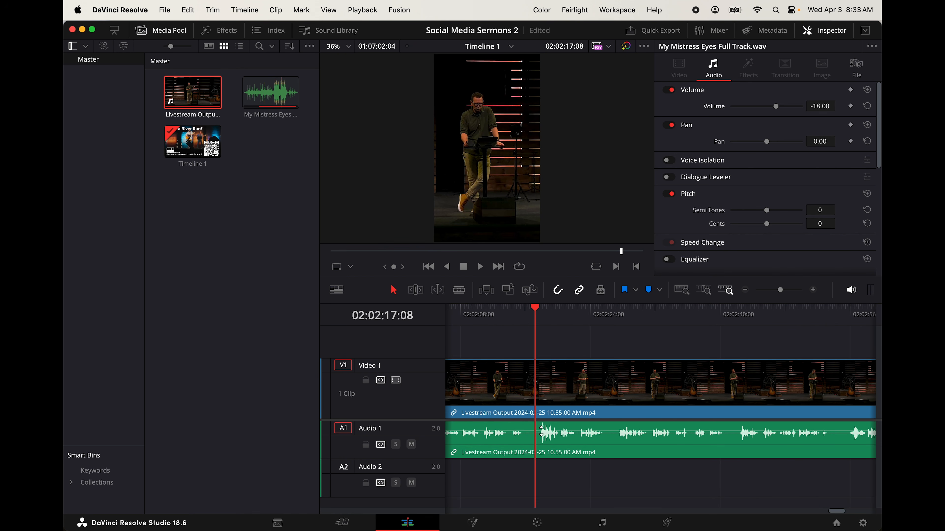
Play the start of the sermon passage to check where the speech begins and place the playhead at 02:02:17:12
key(space)
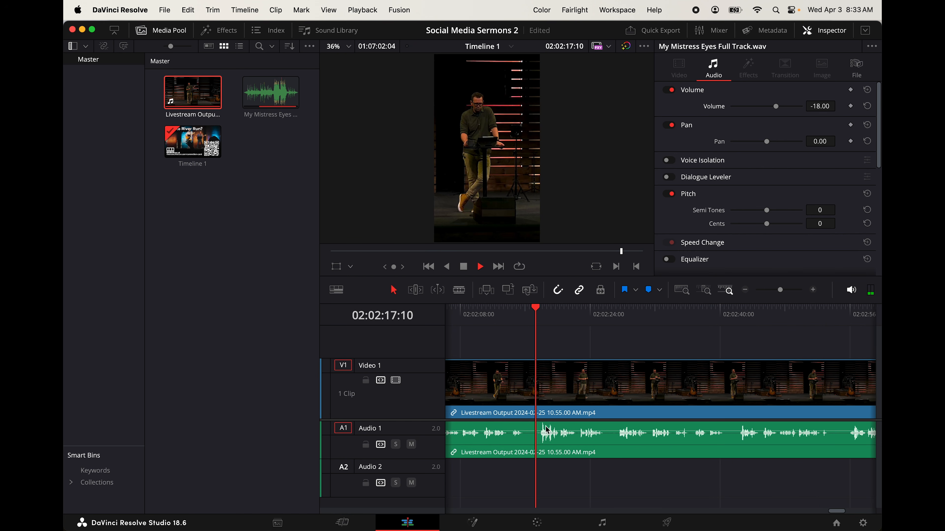
click(529, 309)
key(XF86AudioLowerVolume)
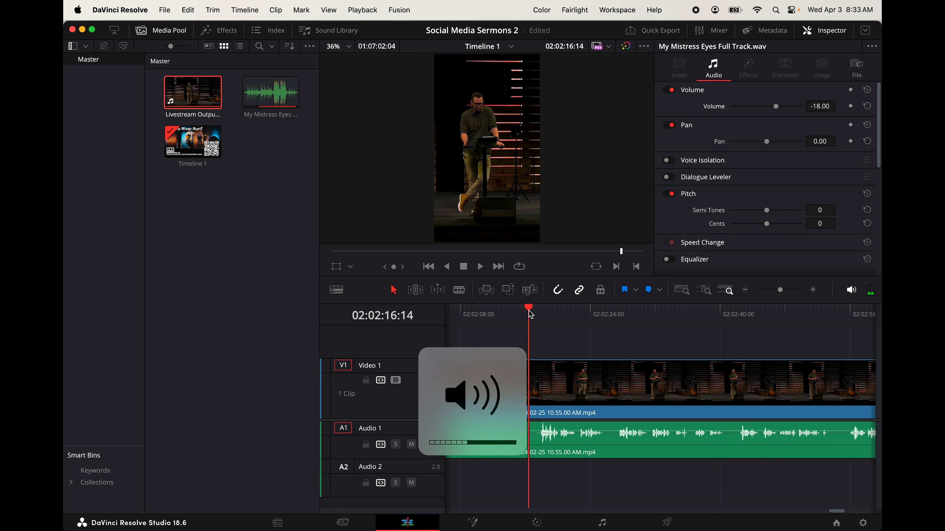
key(space)
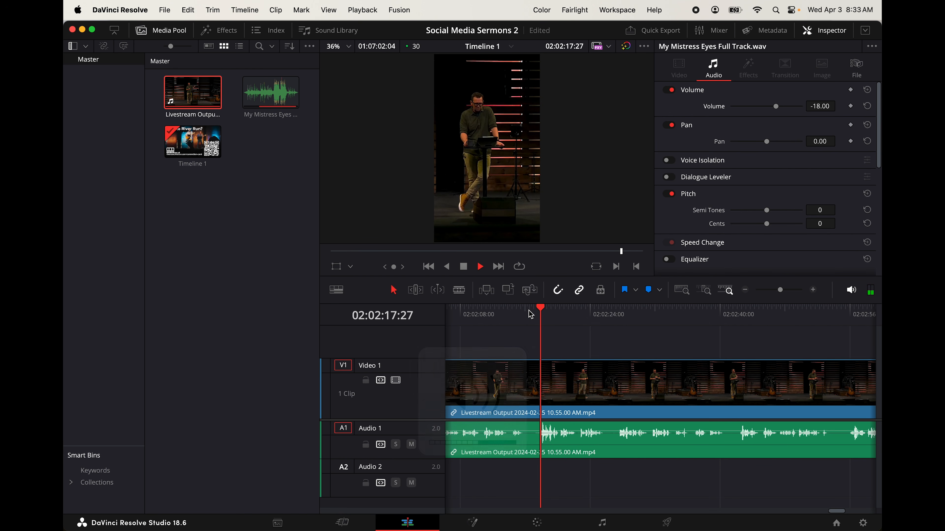
key(space)
drag(529, 311, 536, 309)
Split the livestream clip at 02:02:17:12 and keep only the part after the cut, placed at the start of the timeline
click(563, 393)
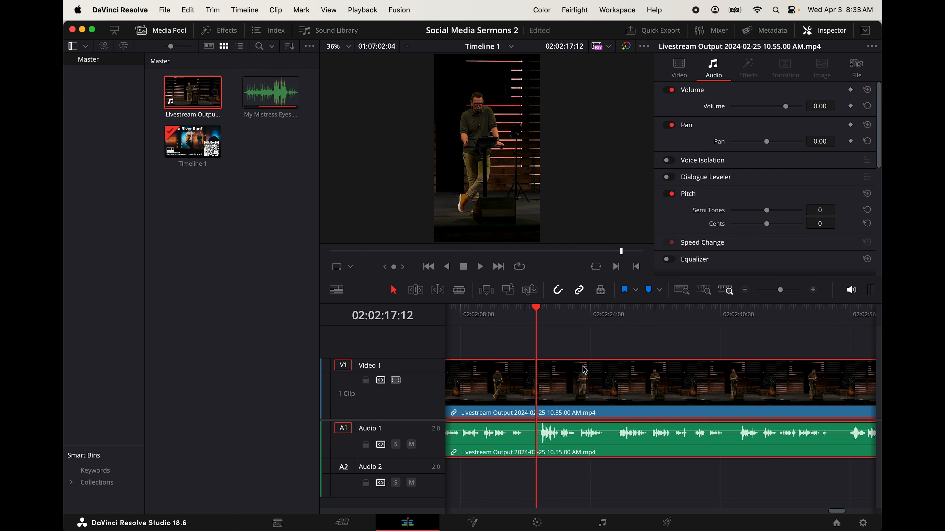
click(582, 351)
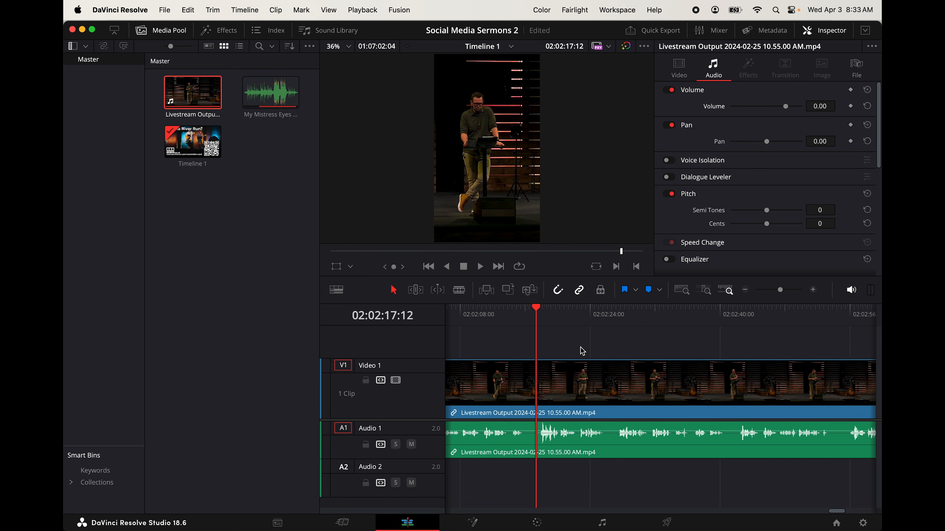
click(575, 392)
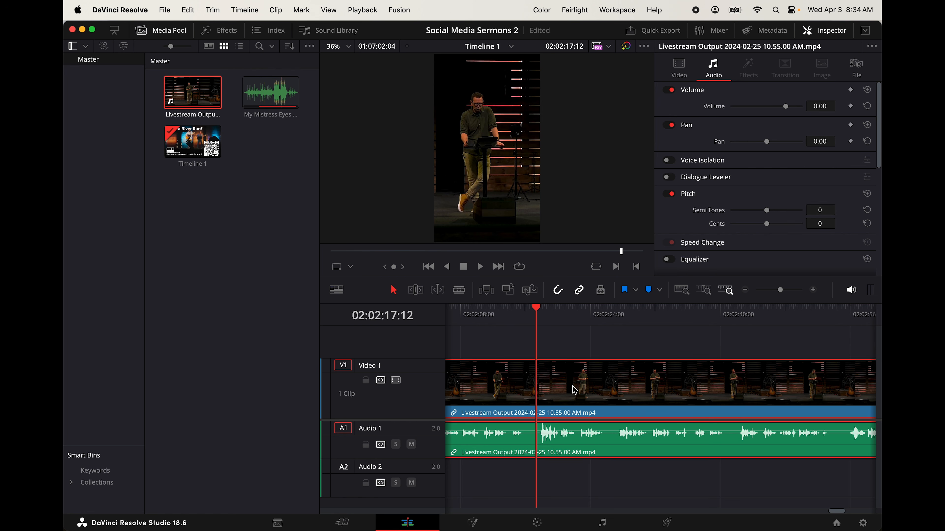
key(super+b)
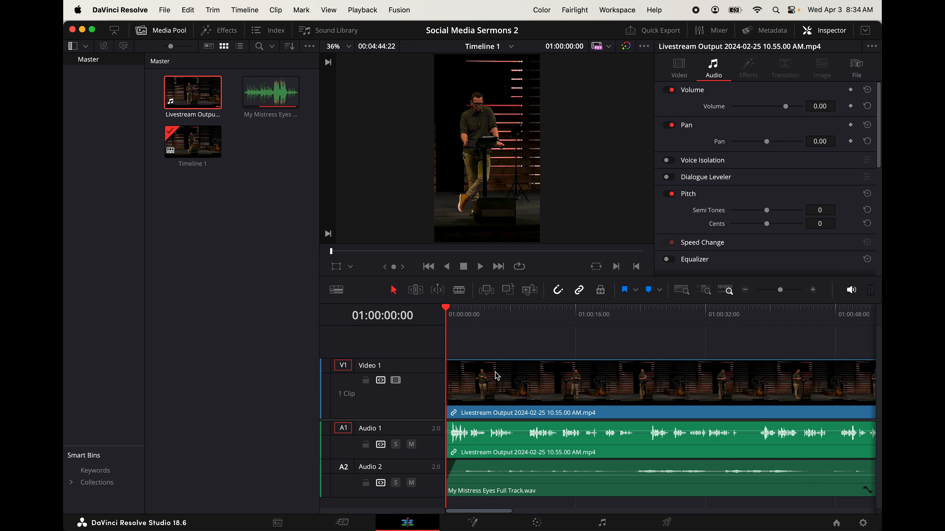
Play the sermon from 01:01:00:00, past the end of the music, and stop the playhead at 01:01:04:02
scroll(496, 376, down, 3)
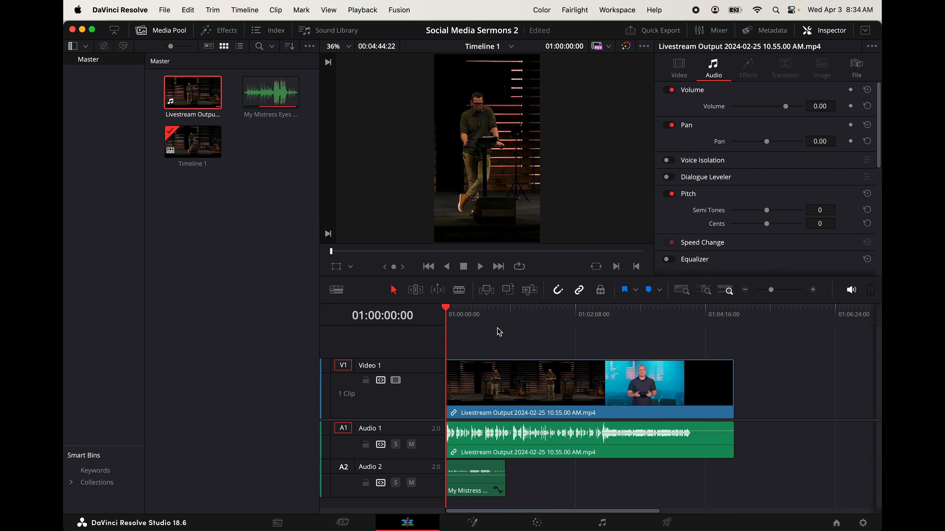
click(506, 314)
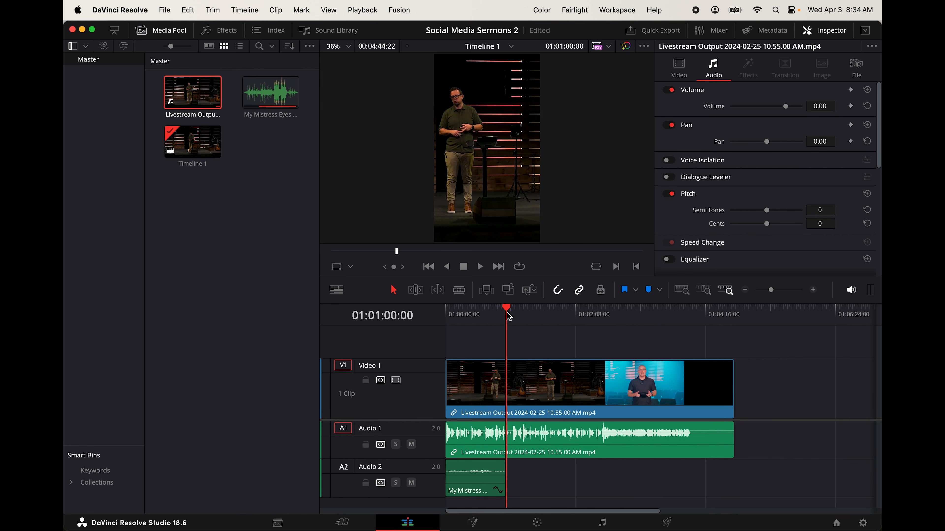
scroll(509, 317, up, 3)
scroll(741, 348, right, 3)
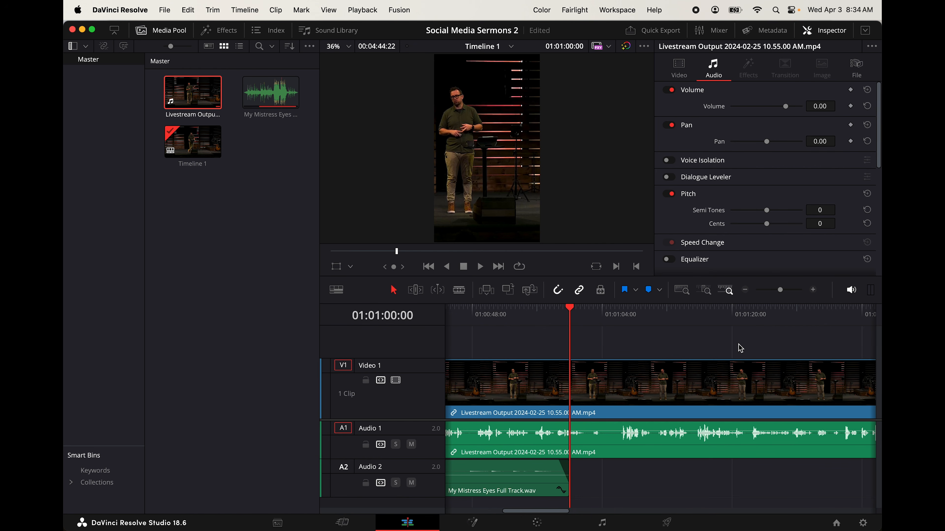
key(space)
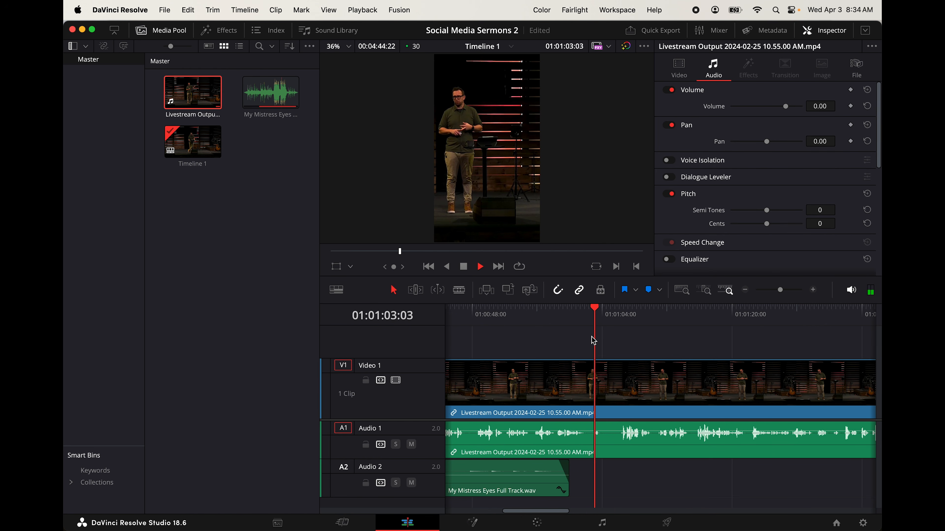
key(space)
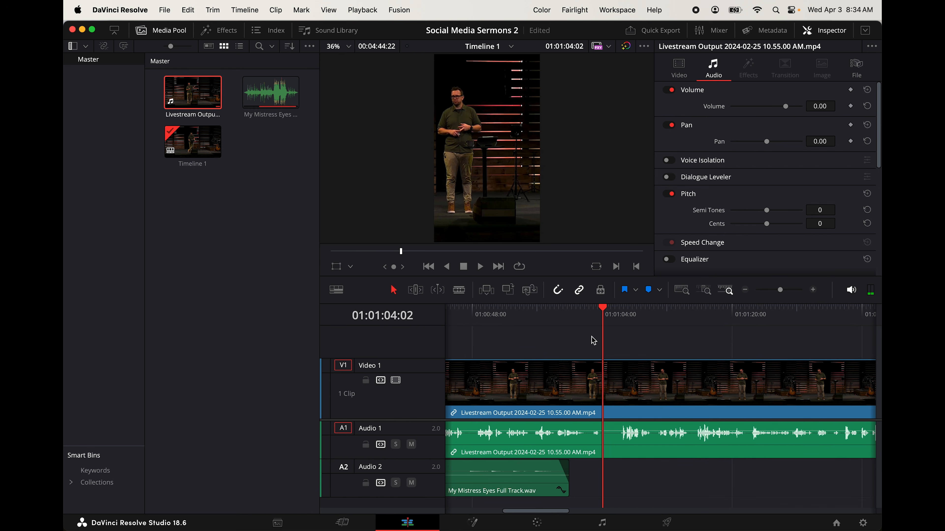
Split the livestream clip at 01:01:04:02 and delete everything after the cut
click(680, 407)
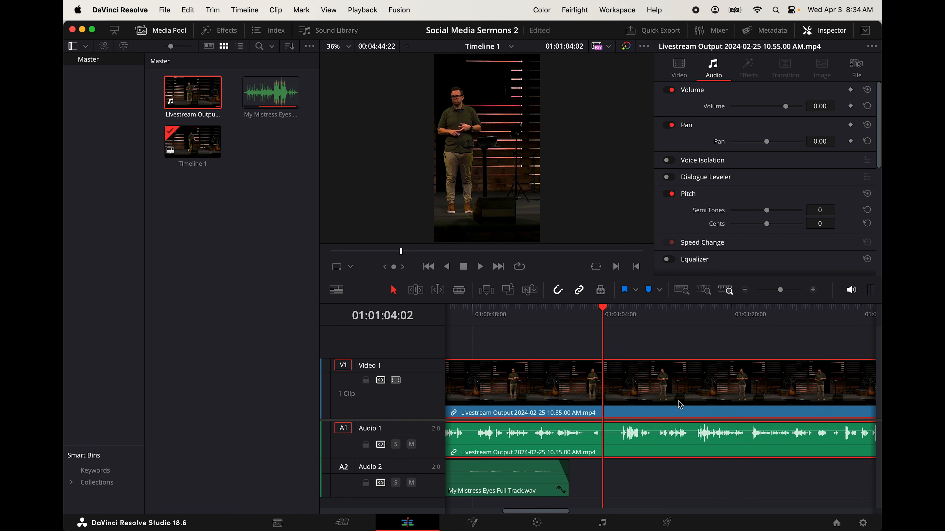
key(super+b)
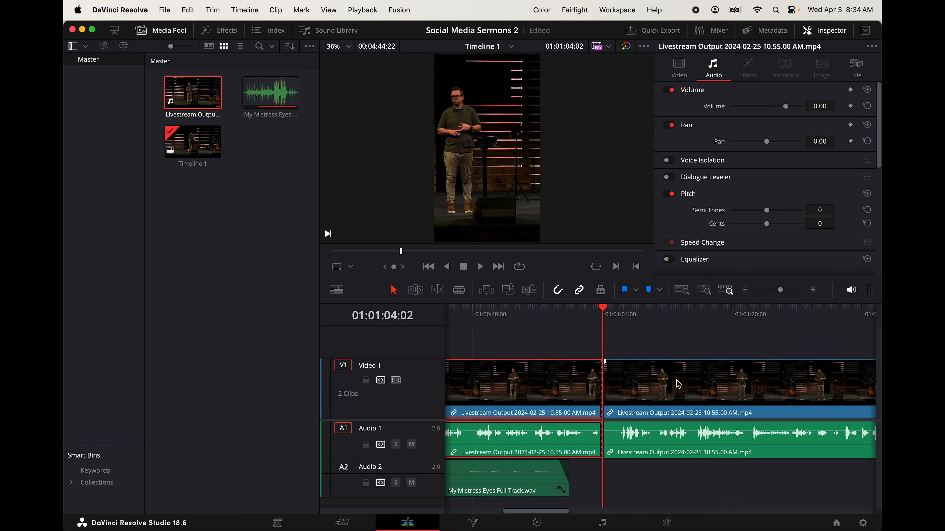
click(679, 387)
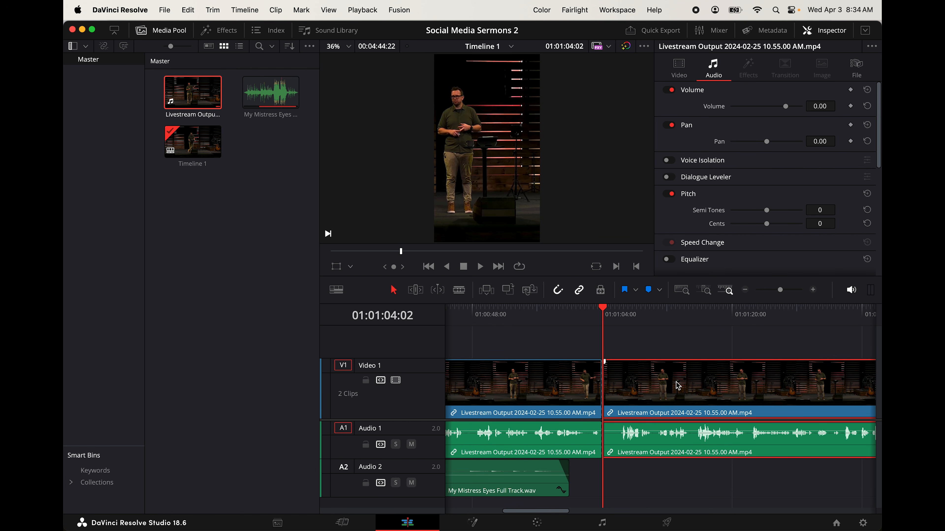
key(Delete)
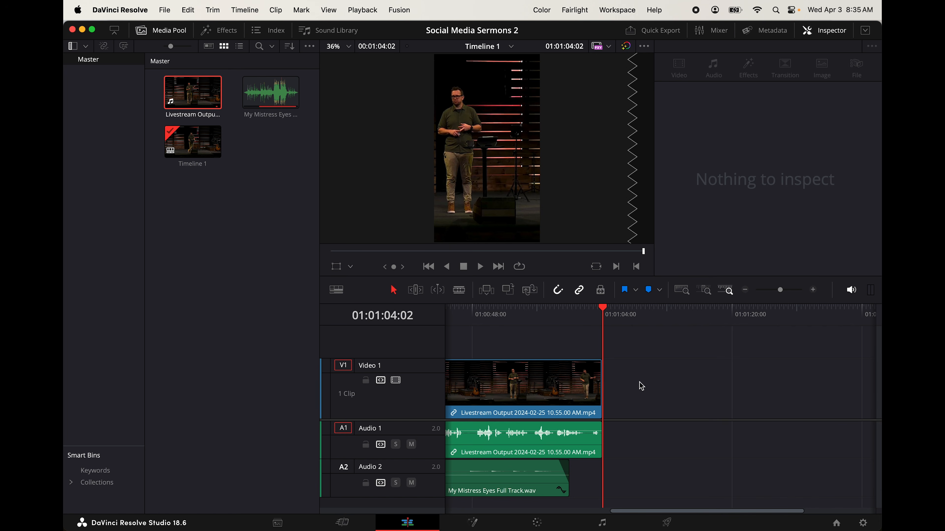
Trim about 11 frames of silence from the start of the livestream clip, keeping it aligned with the beginning of the timeline
scroll(639, 386, left, 10)
click(448, 319)
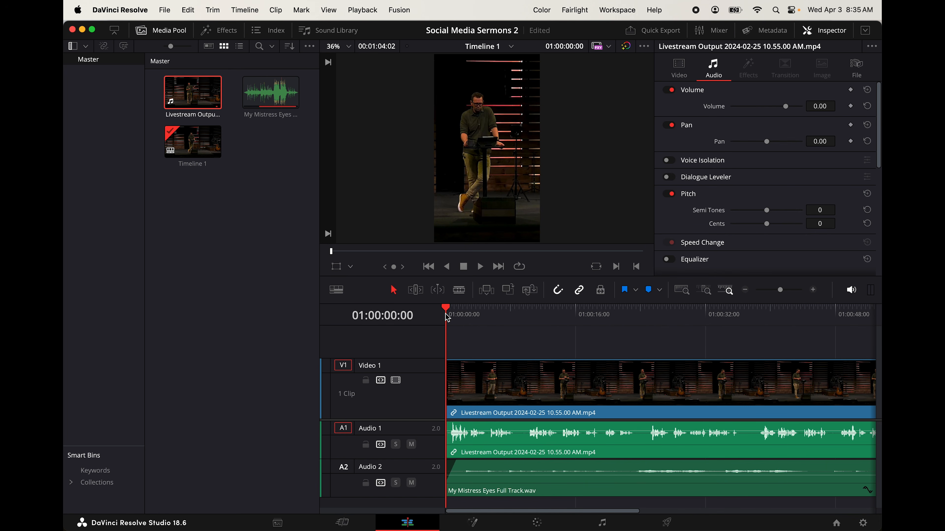
key(super+equal)
key(super+equal)
key(super+equal)
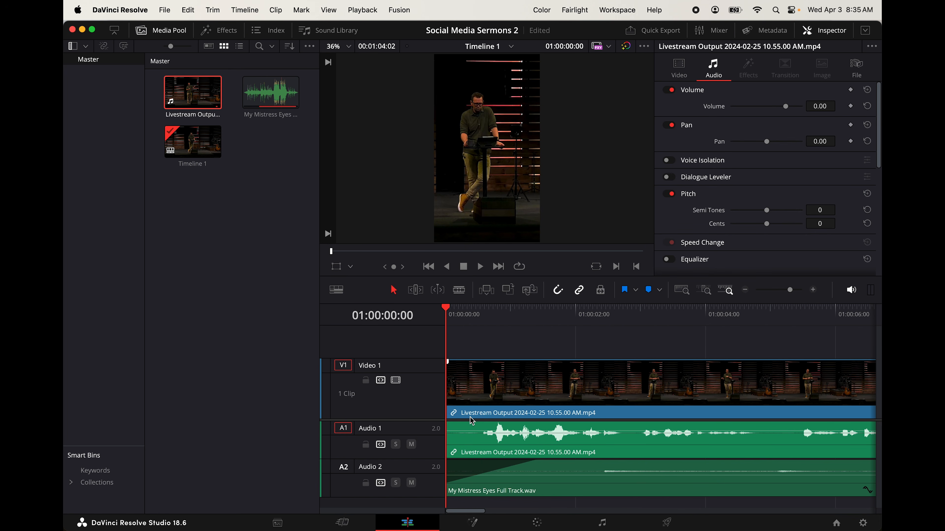
click(450, 384)
drag(450, 384, 502, 383)
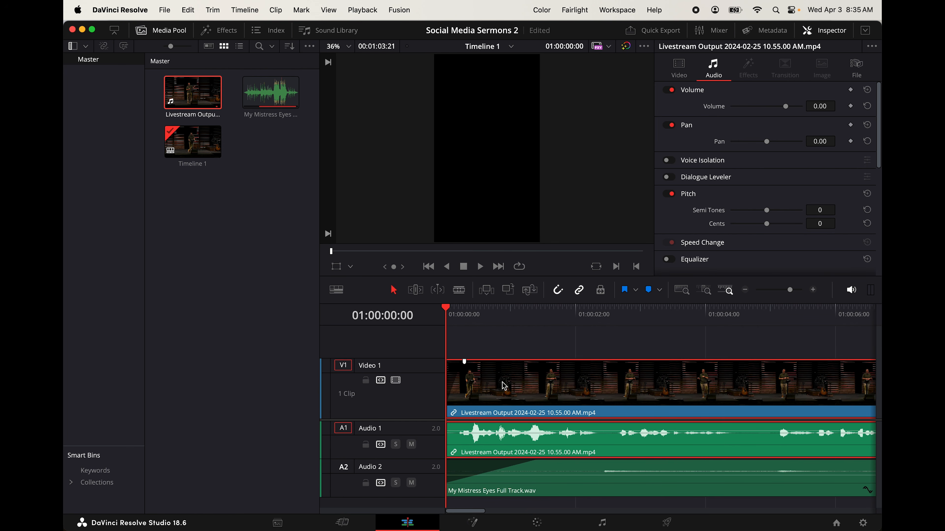
Toggle the auto track selector for the Audio 2 music track
key(super+minus)
key(super+minus)
key(super+minus)
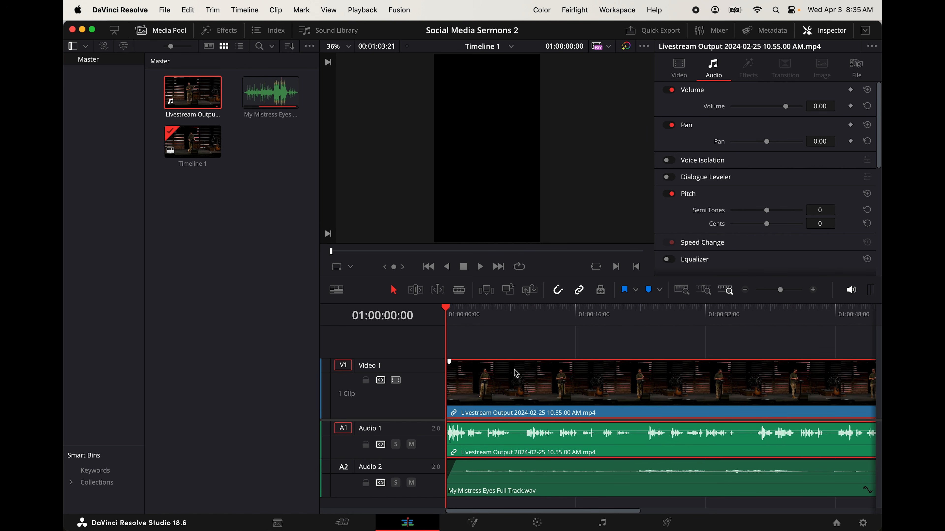
click(381, 483)
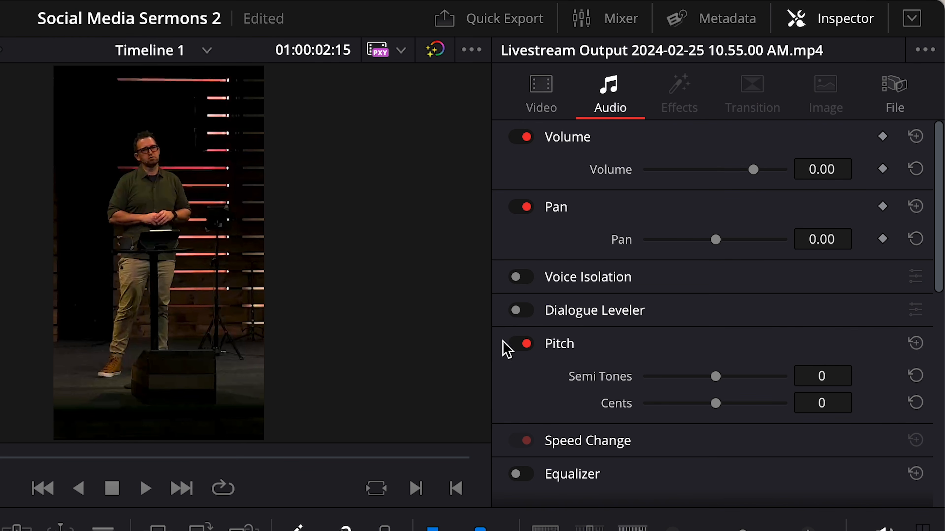
Try Smart Reframe with the Auto object of interest on the livestream clip, check it by scrubbing, and undo it
click(546, 89)
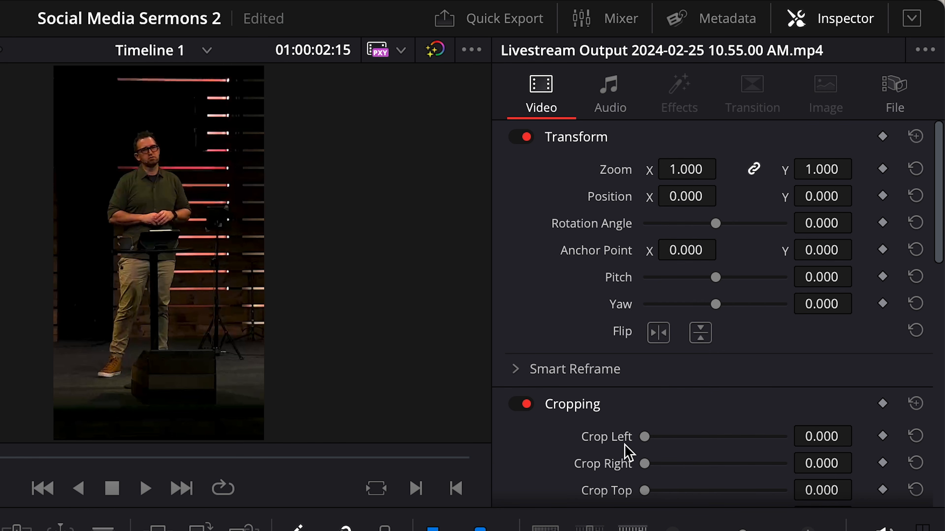
click(520, 369)
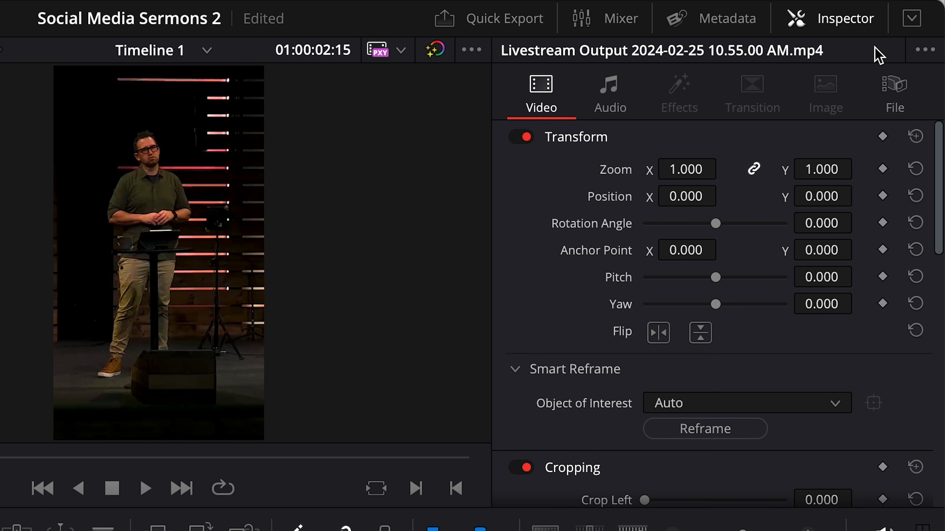
click(677, 18)
click(818, 20)
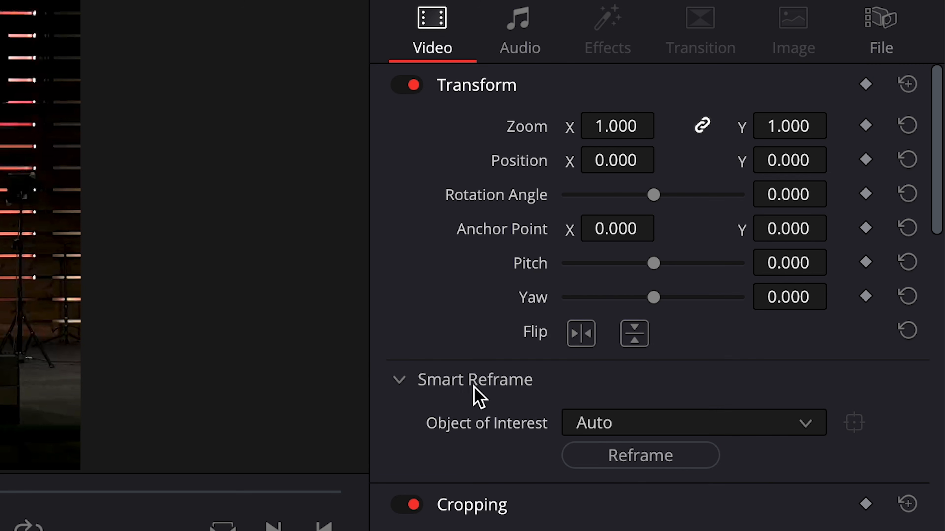
click(655, 460)
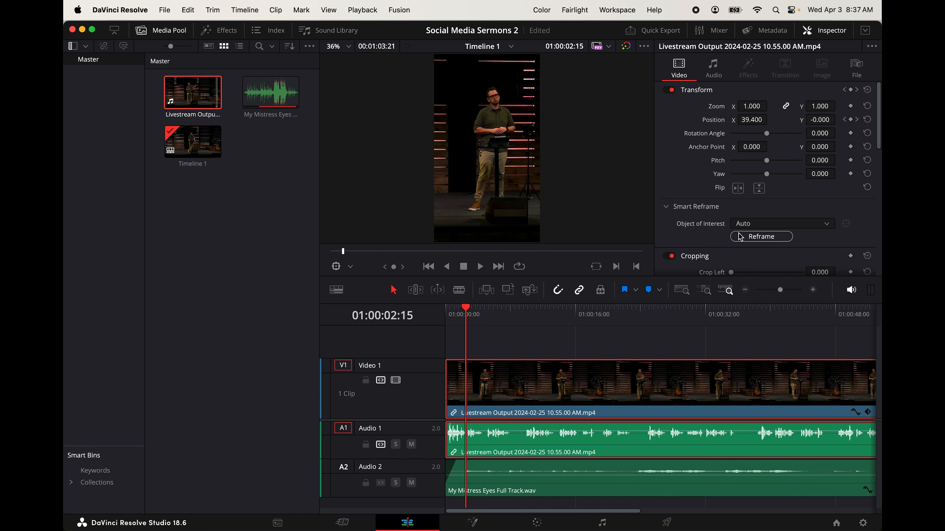
drag(465, 308, 676, 314)
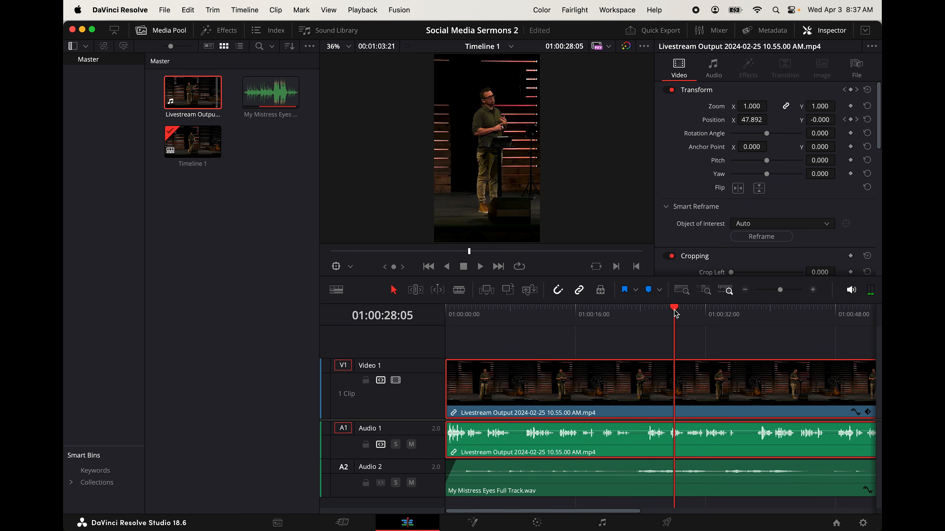
key(super+z)
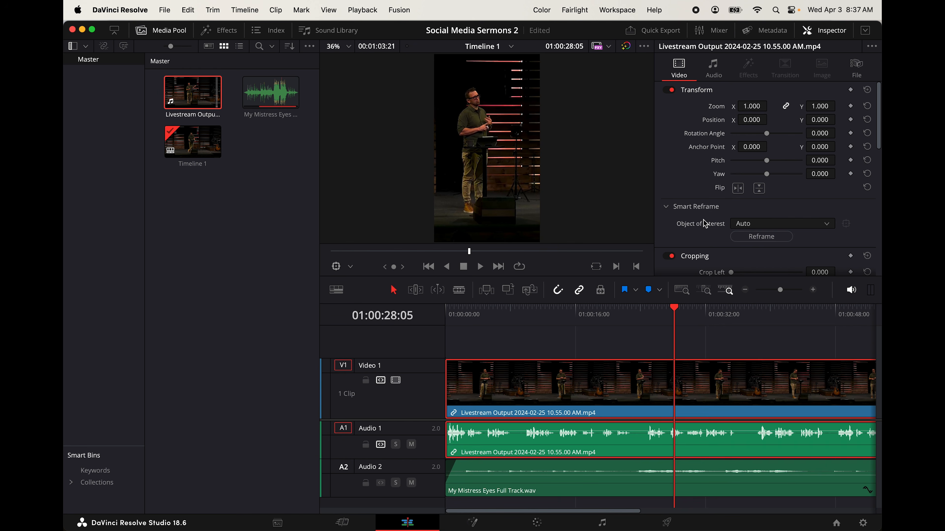
At 01:00:01:25, set the livestream clip's horizontal position to -9 and keyframe its position
drag(500, 314, 460, 310)
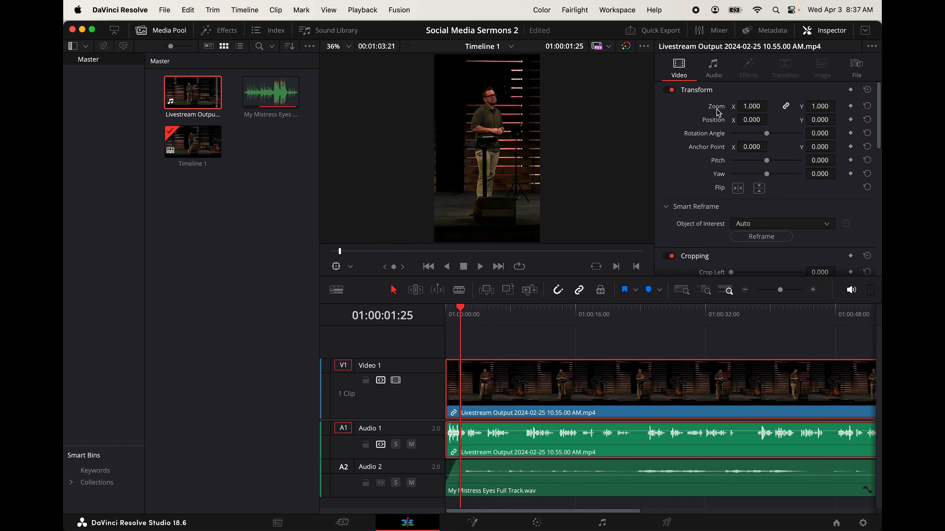
mouse_move(750, 122)
mouse_down()
mouse_move(759, 122)
mouse_move(750, 121)
mouse_up()
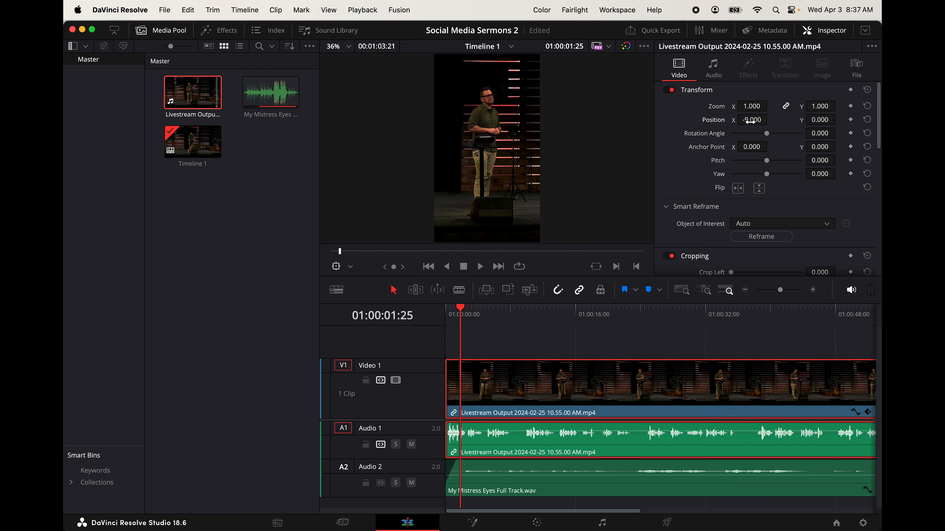
click(851, 120)
Hold the position keyframe at 01:00:02:05, and set the horizontal position to 50 at 01:00:03:21 to recentre the speaker
mouse_move(461, 312)
mouse_down()
mouse_move(483, 313)
mouse_move(465, 320)
mouse_up()
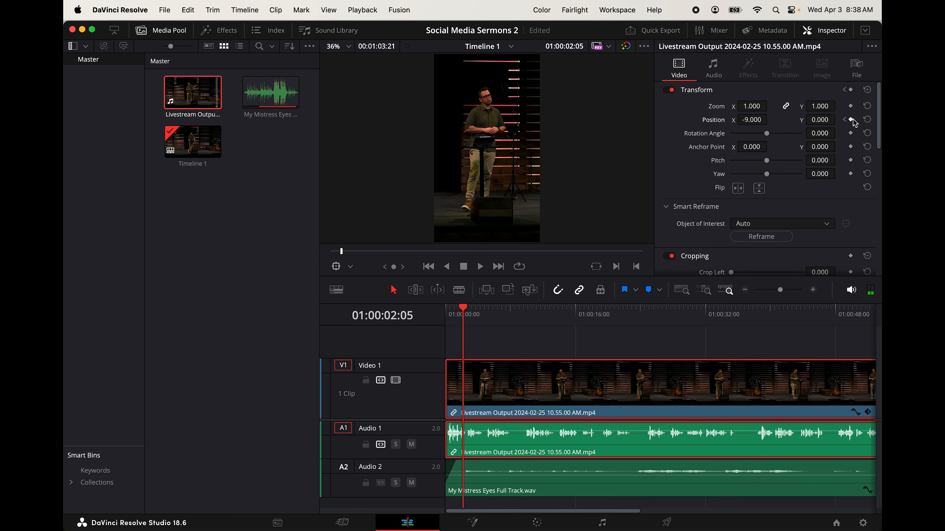
drag(469, 313, 478, 311)
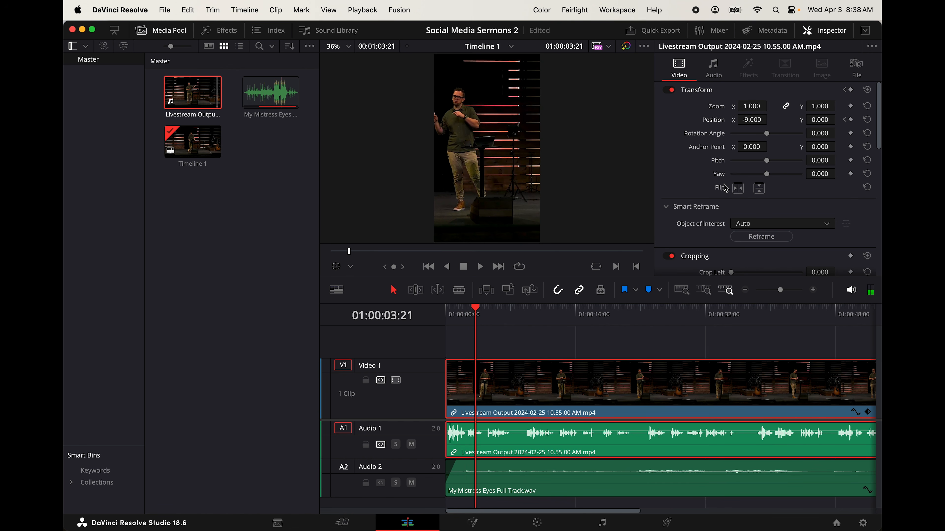
drag(752, 121, 756, 126)
Keyframe the clip's horizontal position at 01:00:05:27 and at the following points where the speaker moves, keeping him centred
drag(480, 313, 495, 310)
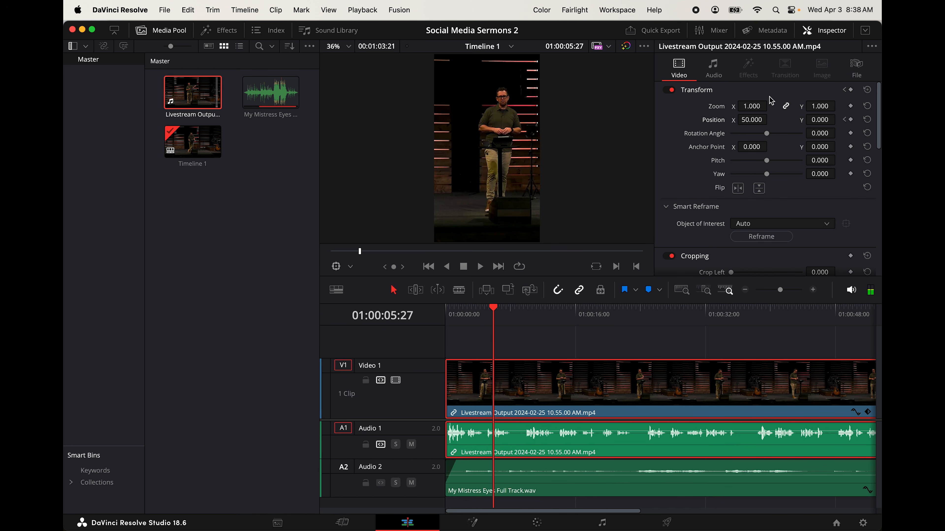
drag(752, 121, 756, 125)
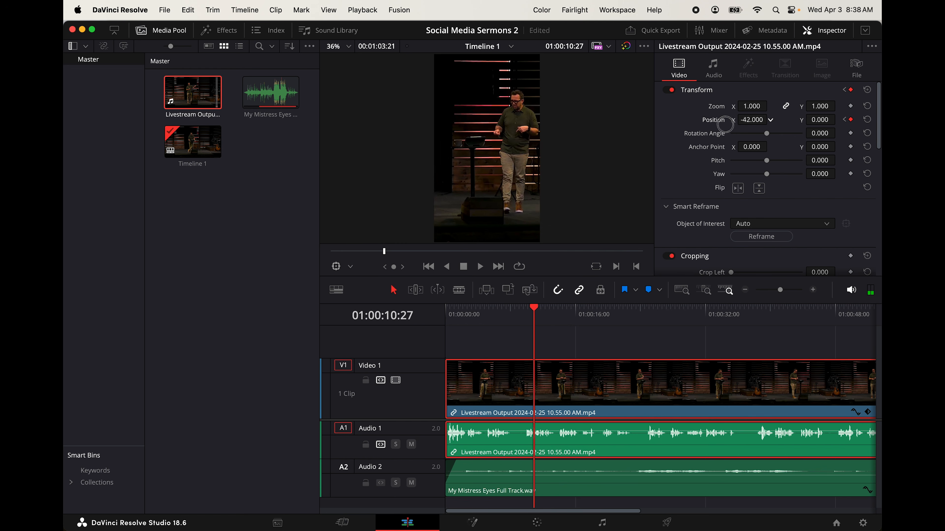
drag(725, 124, 693, 125)
drag(534, 307, 565, 306)
drag(753, 124, 818, 132)
Keyframe the position further along the clip, set the last horizontal position to 97, and check the framing to the end
drag(567, 312, 620, 310)
scroll(744, 313, right, 5)
click(850, 120)
drag(749, 120, 783, 120)
drag(655, 307, 794, 302)
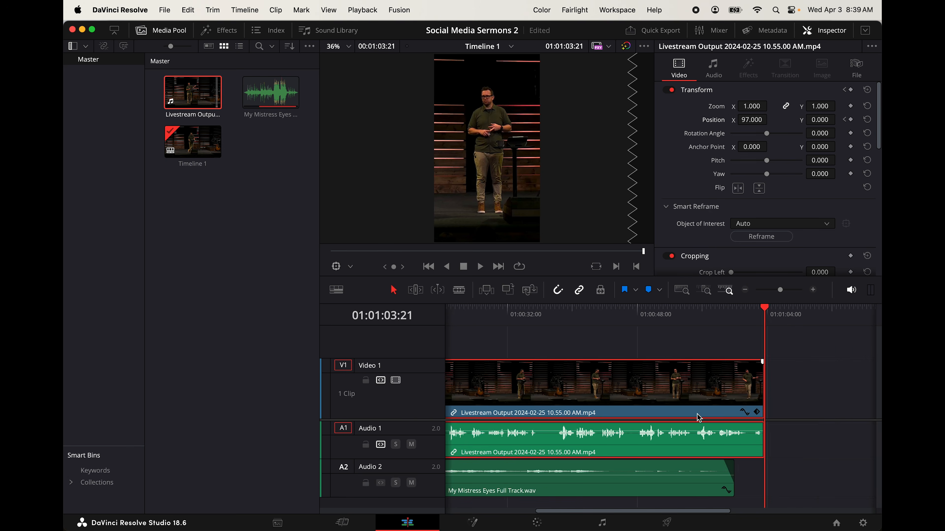
Split the livestream clip at 01:00:08:01, where a pause in the speech begins
scroll(698, 417, left, 5)
key(super+equal)
key(super+equal)
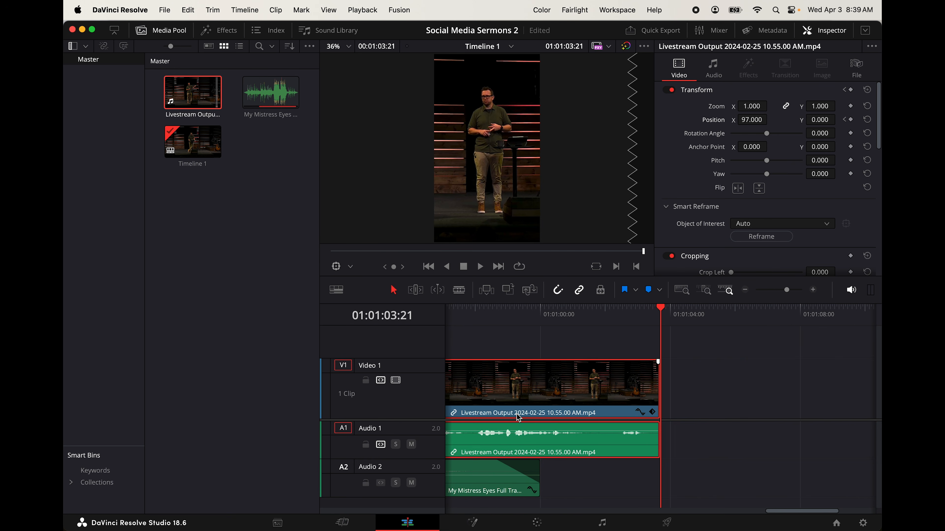
scroll(517, 418, left, 10)
scroll(519, 418, left, 10)
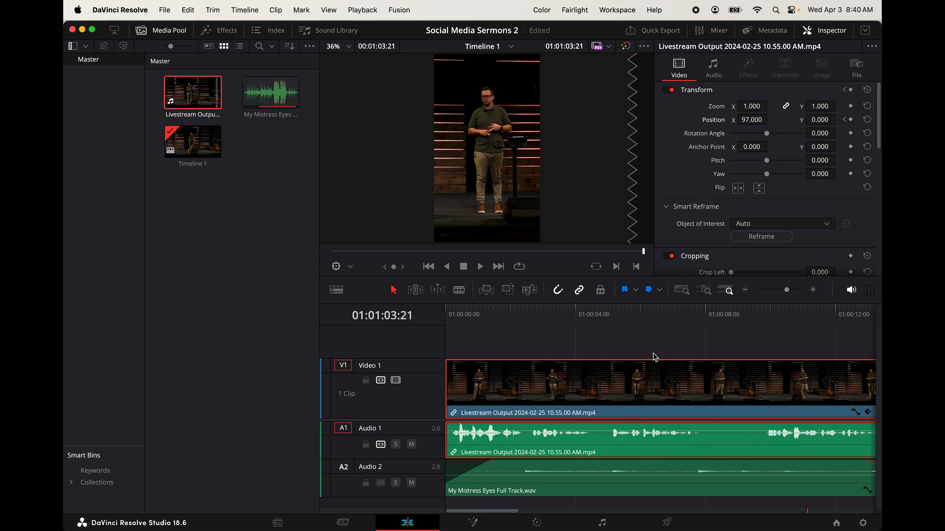
drag(711, 314, 708, 317)
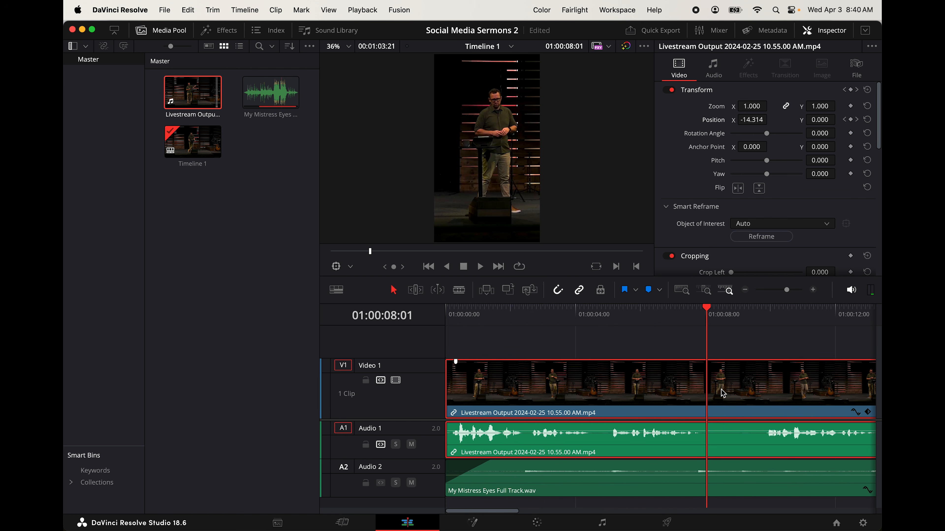
key(super+backslash)
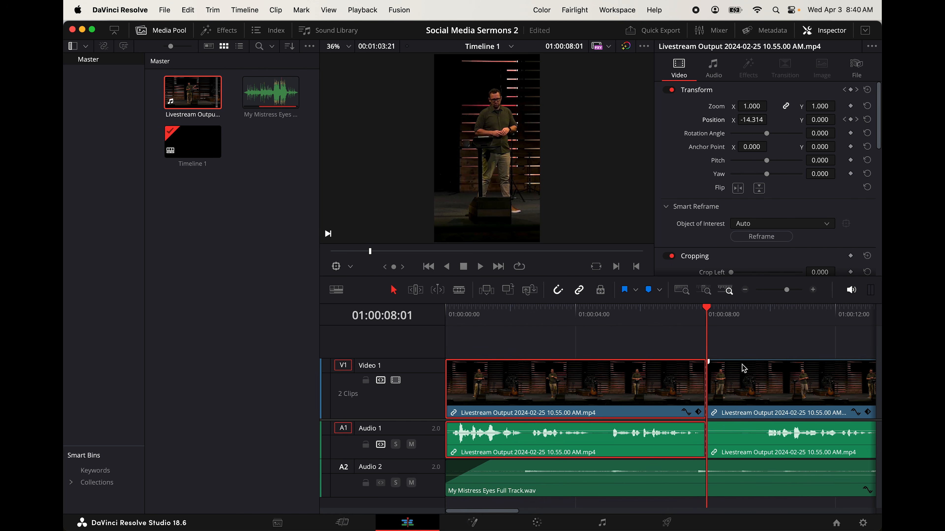
Split the livestream clip again at 01:00:09:18 and ripple-delete the silent section between the two cuts
key(shift+v)
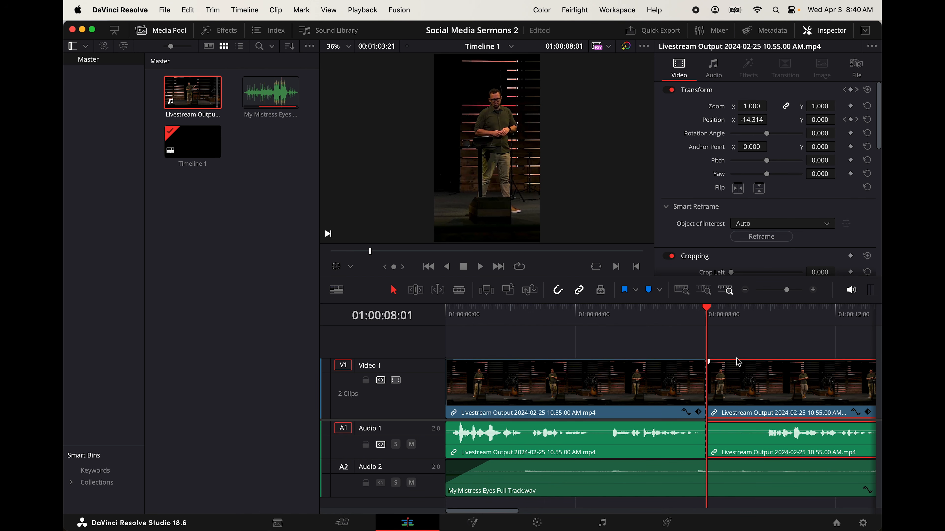
drag(750, 313, 755, 317)
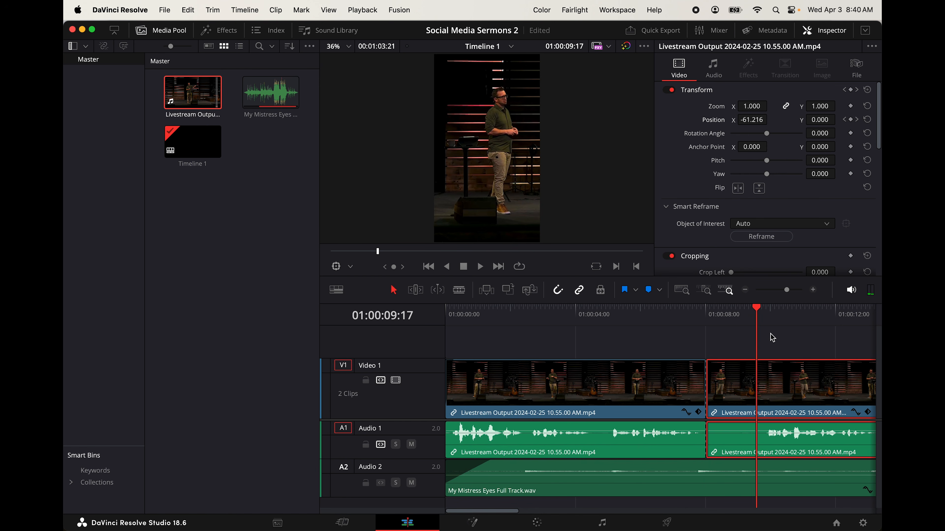
scroll(770, 340, right, 5)
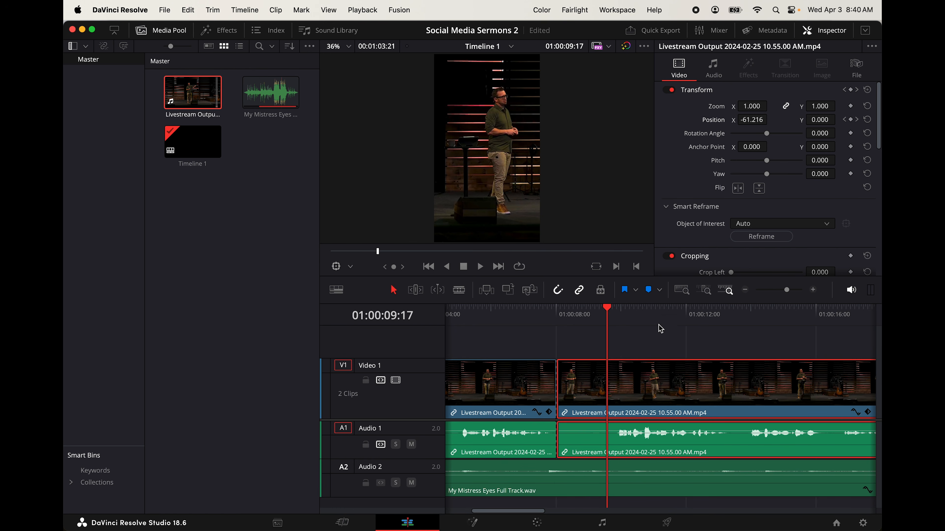
click(608, 308)
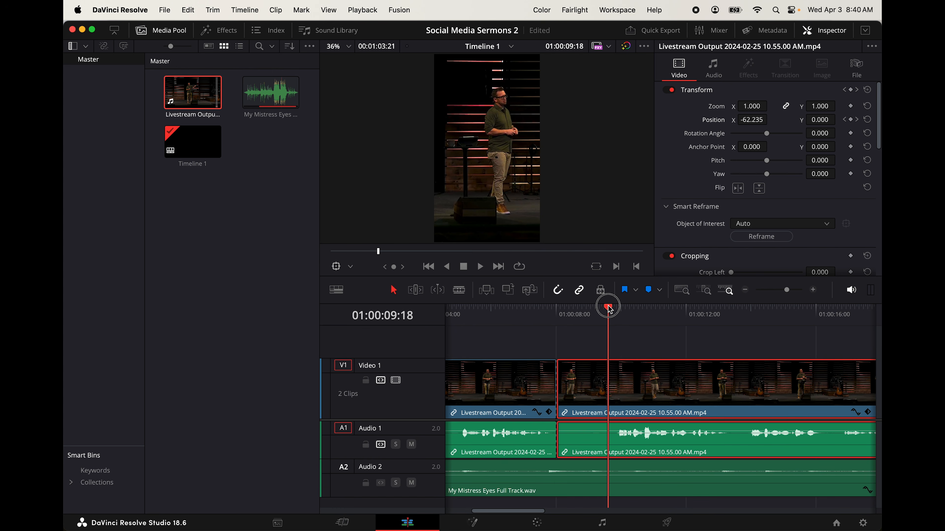
key(super+b)
key(shift+BackSpace)
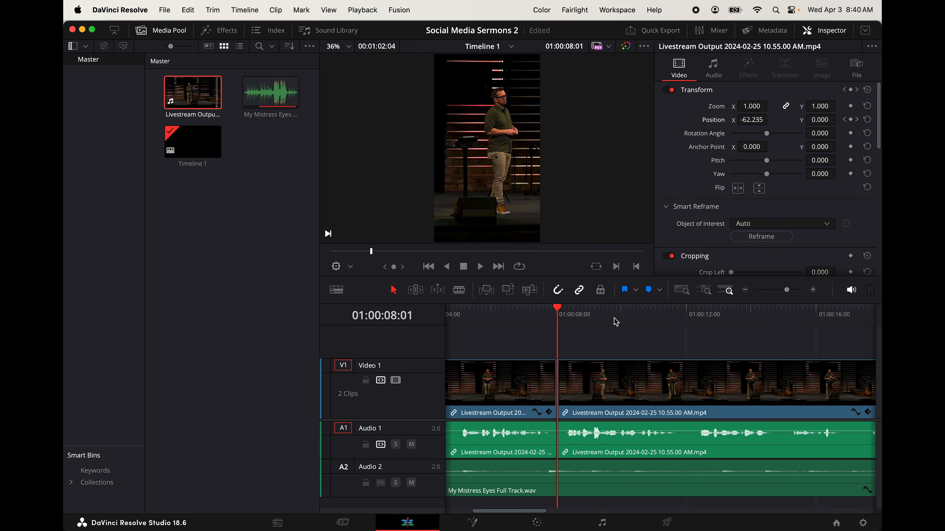
Split the livestream clip at 01:00:21:08 and 01:00:23:01 and ripple-delete the pause between the cuts
scroll(575, 349, right, 5)
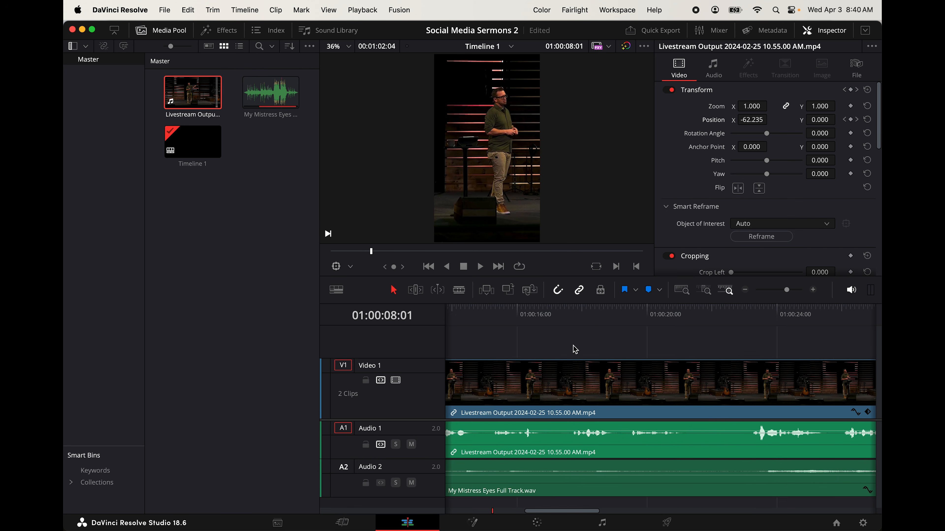
scroll(575, 349, left, 5)
scroll(575, 349, right, 10)
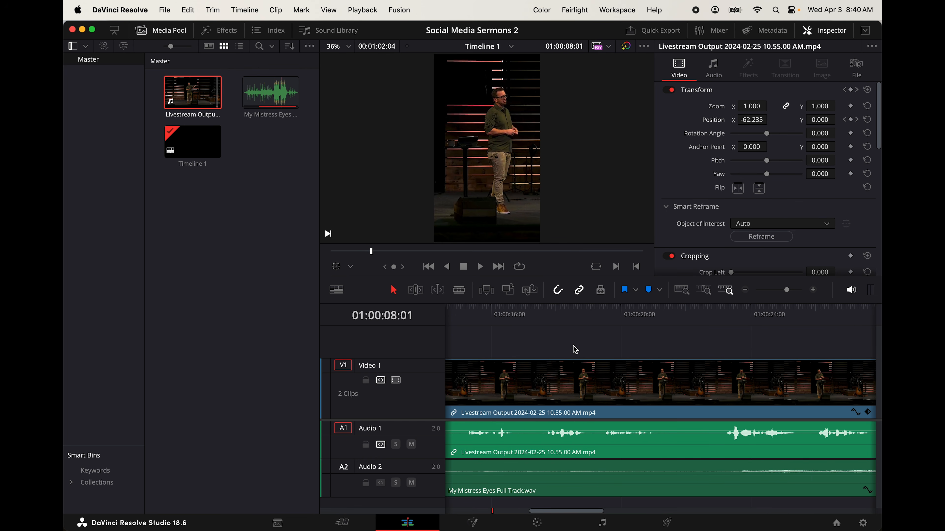
drag(657, 316, 663, 316)
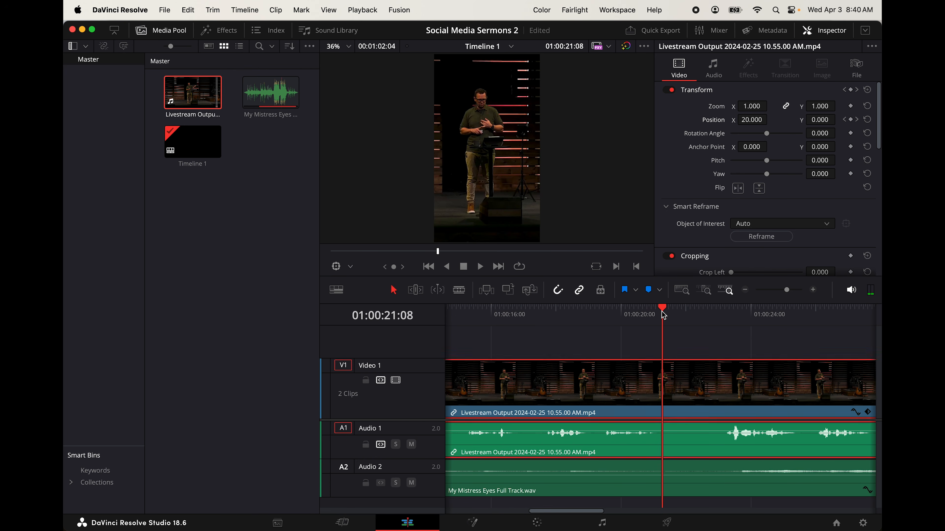
key(super+b)
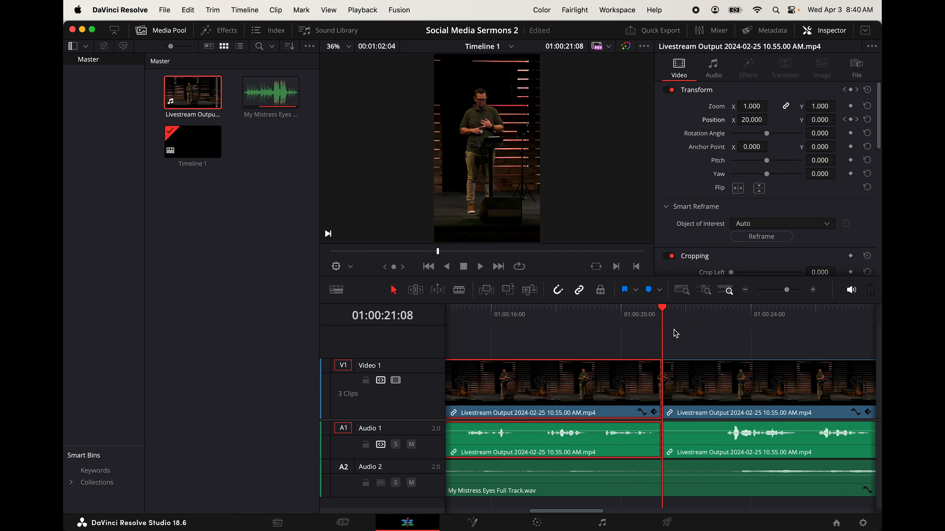
drag(717, 315, 720, 315)
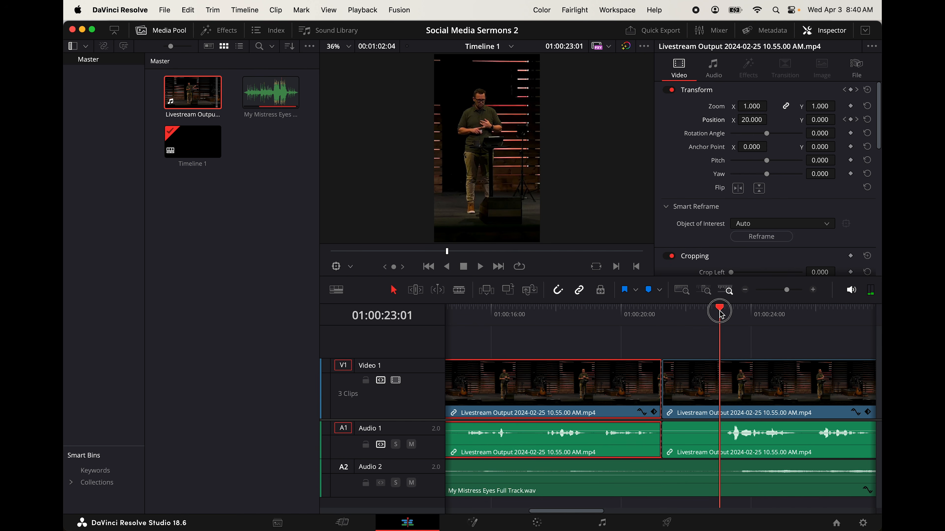
key(super+b)
key(BackSpace)
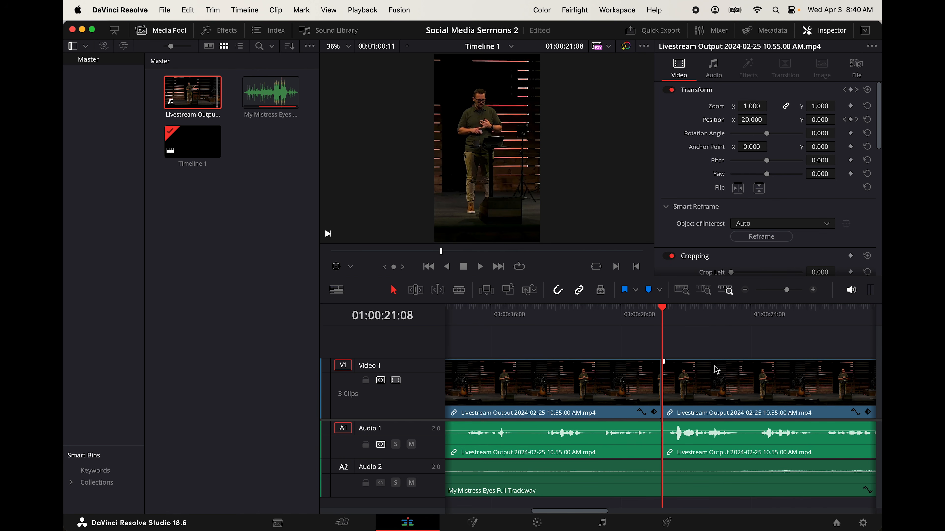
Split the livestream clip at 01:00:32:18 and about two seconds further on, and ripple-delete the pause between the cuts
scroll(717, 371, right, 10)
scroll(717, 370, right, 2)
drag(595, 315, 667, 314)
key(super+b)
key(super+b)
key(BackSpace)
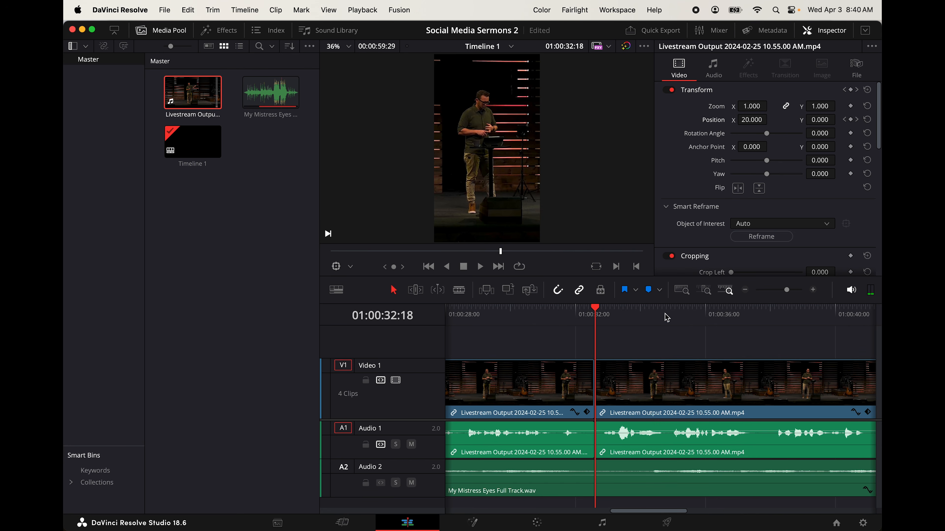
Look through the rest of the livestream audio for further long pauses, and bring the whole timeline into view
scroll(679, 392, right, 10)
scroll(680, 396, right, 3)
scroll(680, 395, left, 5)
scroll(810, 403, left, 5)
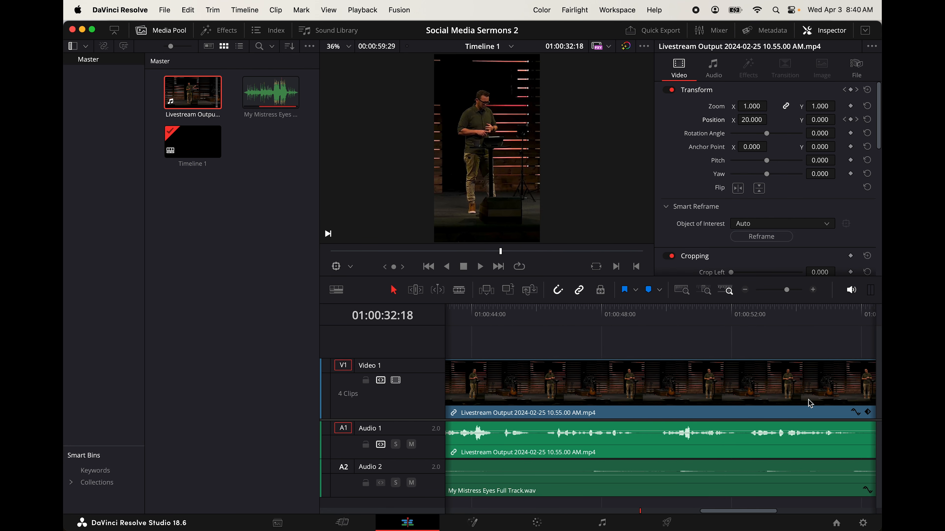
key(super+minus)
key(super+minus)
key(super+equal)
key(super+equal)
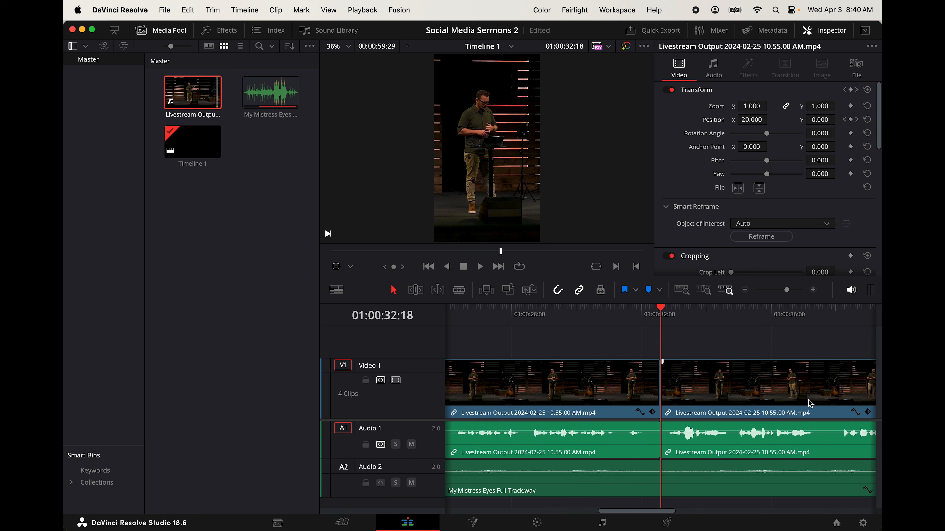
key(super+minus)
key(super+minus)
key(super+minus)
drag(449, 484, 475, 484)
drag(535, 466, 527, 467)
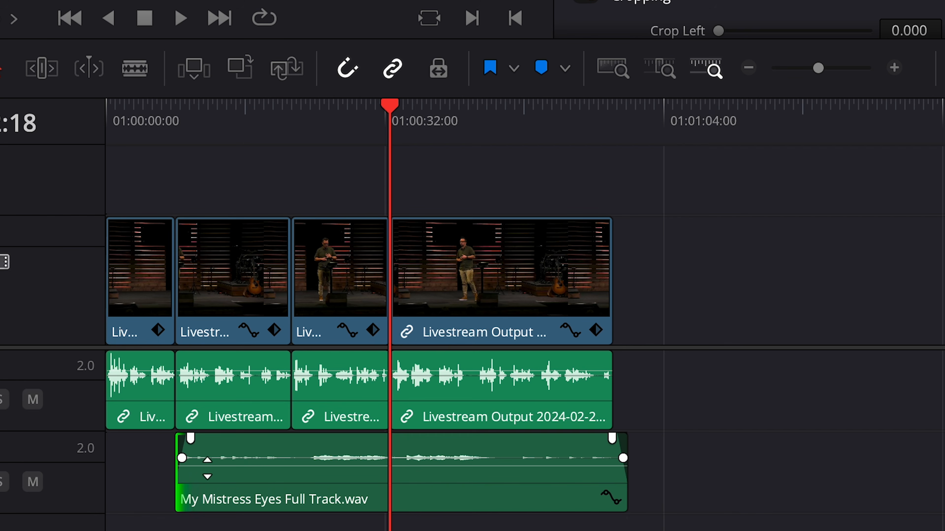
drag(280, 455, 293, 456)
key(super+z)
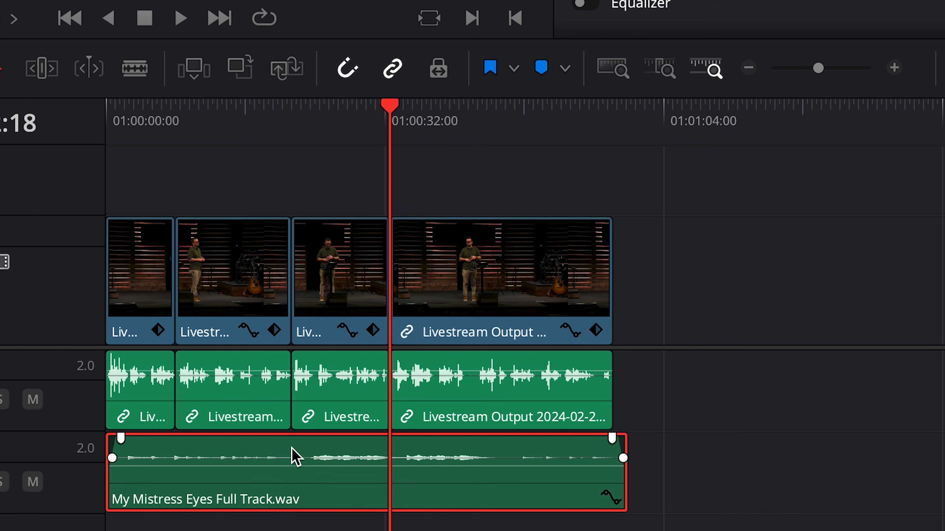
Trim the end of the music clip to line up with the end of the shortened livestream excerpt
drag(631, 495, 617, 491)
key(super+equal)
key(super+equal)
key(super+equal)
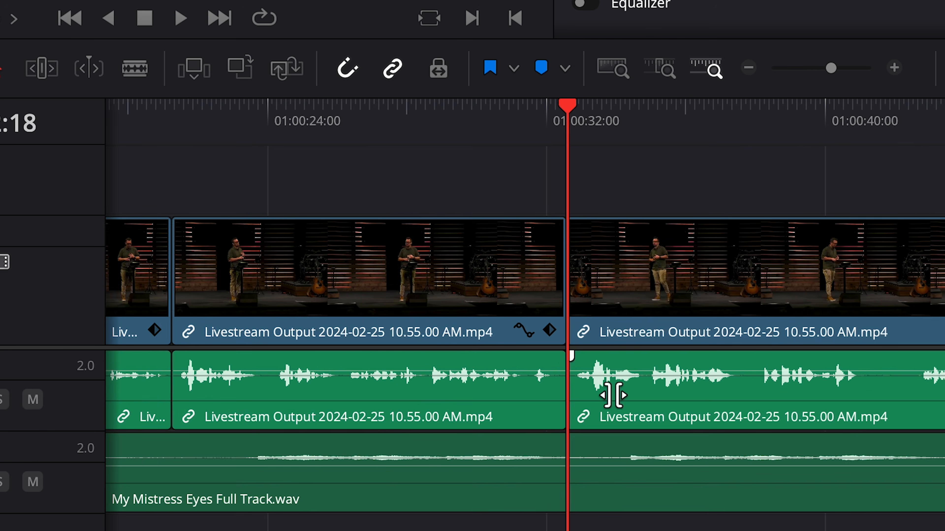
scroll(612, 395, right, 15)
scroll(613, 393, left, 6)
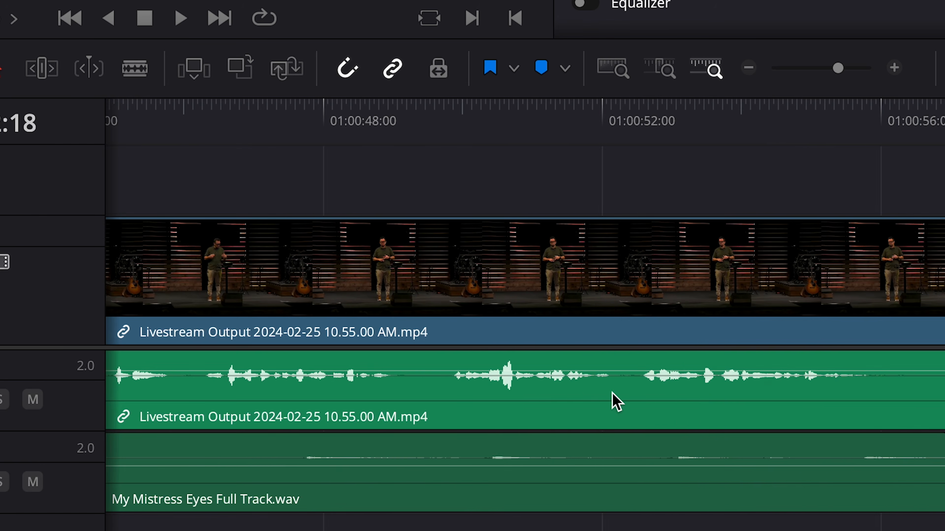
Raise the computer's playback volume by three levels
key(XF86AudioRaiseVolume)
key(XF86AudioRaiseVolume)
key(XF86AudioRaiseVolume)
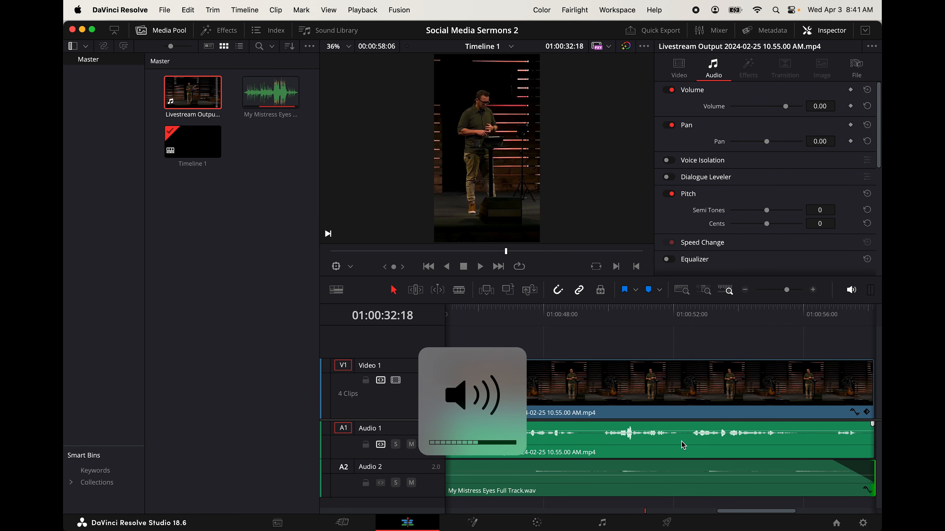
Play the end of the timeline from about 01:00:54 to check the closing words and the music fade-out
scroll(683, 446, right, 5)
click(570, 316)
key(space)
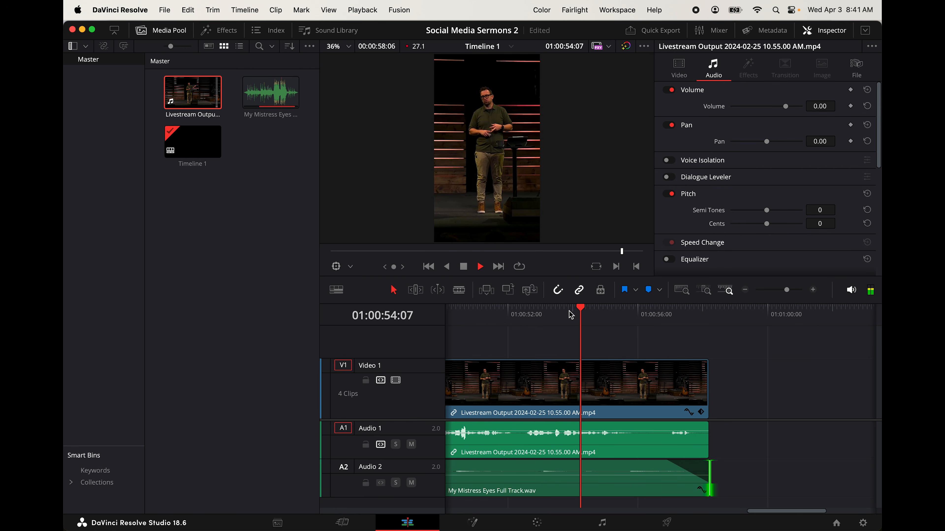
key(XF86AudioRaiseVolume)
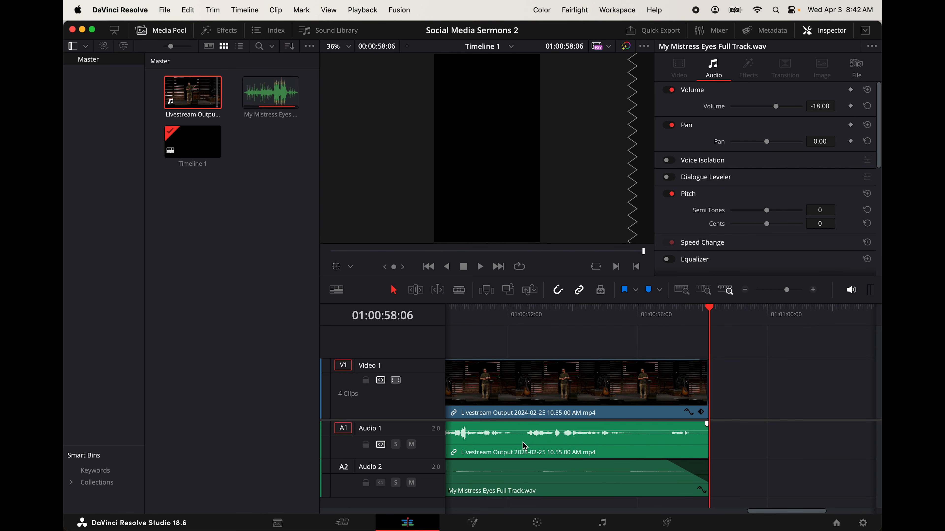
Create subtitles from the timeline audio with automatic language, the Subtitle Default preset, 18 characters per line, single lines and no gap
click(247, 10)
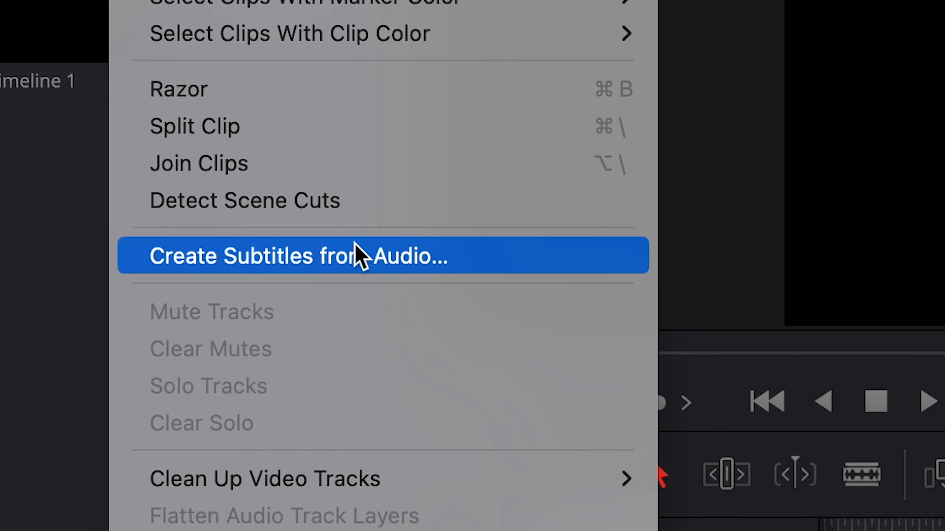
click(298, 220)
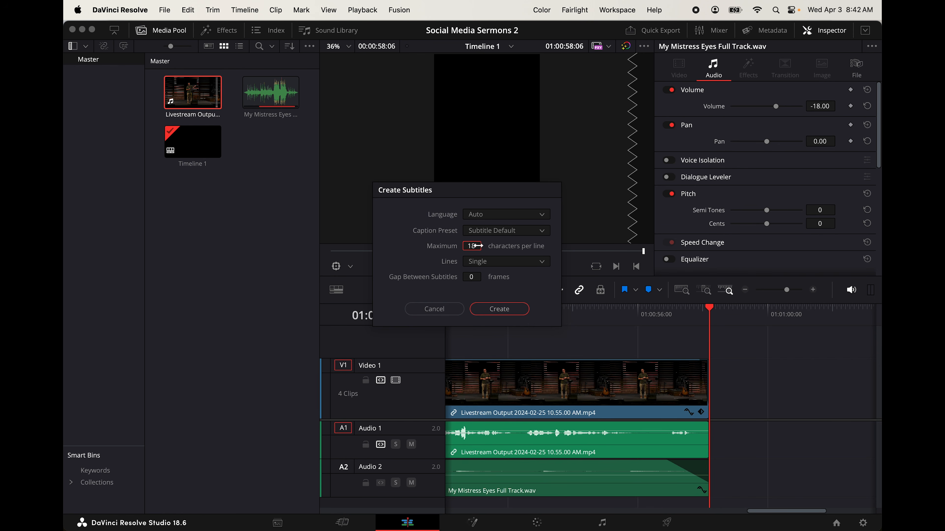
click(498, 310)
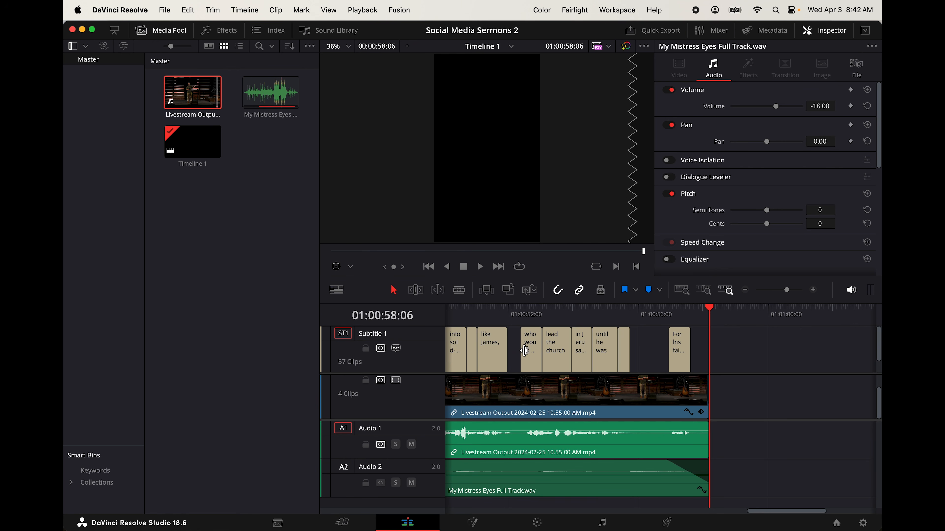
Play the timeline from its beginning at a raised computer volume to check the generated subtitles against the speech
scroll(525, 350, left, 15)
click(457, 312)
mouse_move(457, 311)
mouse_down()
mouse_move(445, 312)
mouse_move(476, 308)
mouse_move(452, 312)
mouse_up()
key(XF86AudioRaiseVolume)
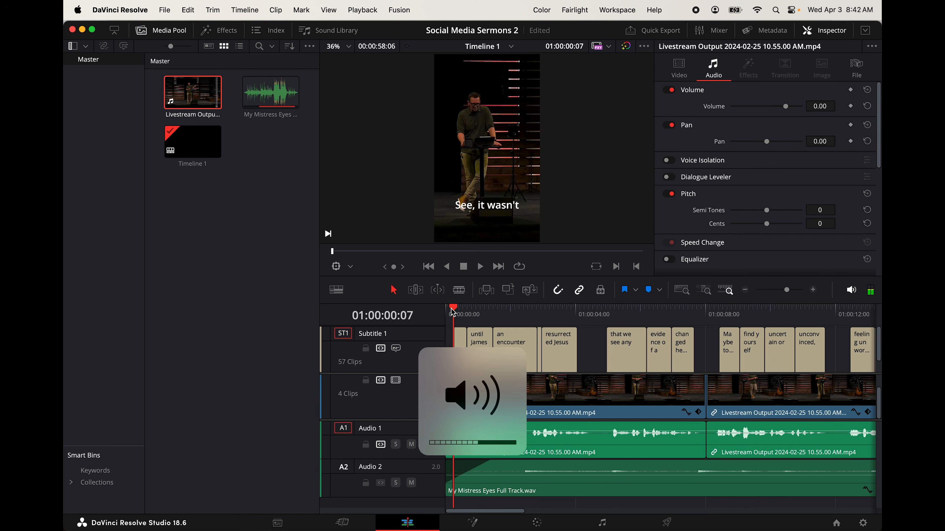
key(XF86AudioRaiseVolume)
key(space)
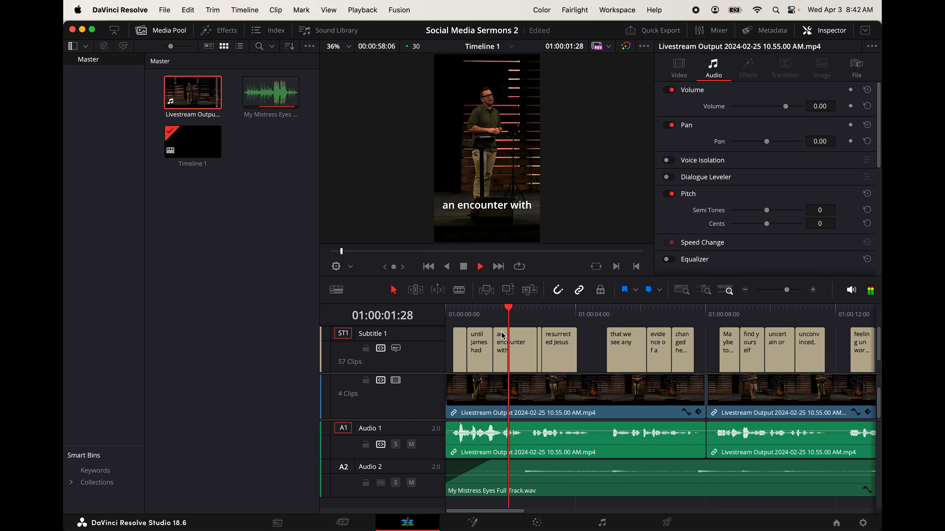
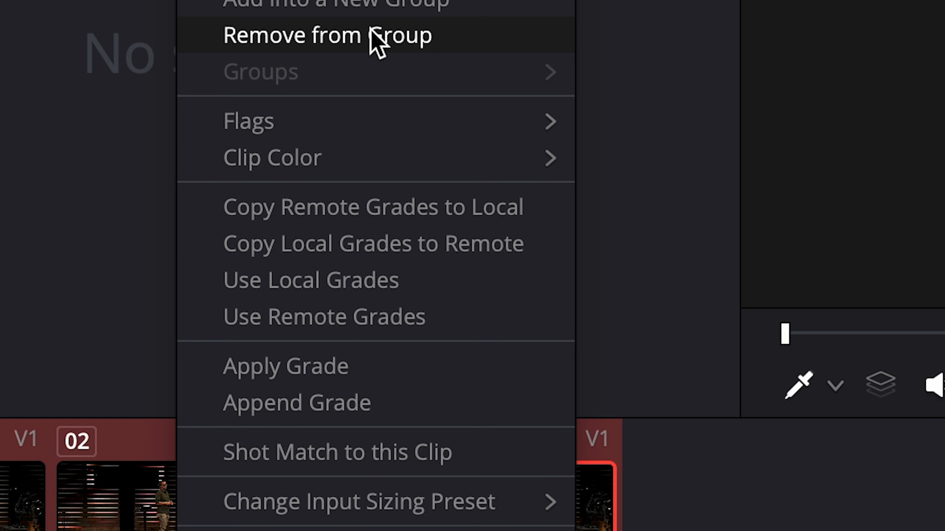
Switch the sermon clips to remote grades so they share one correction, keeping the node graph at clip level
click(368, 316)
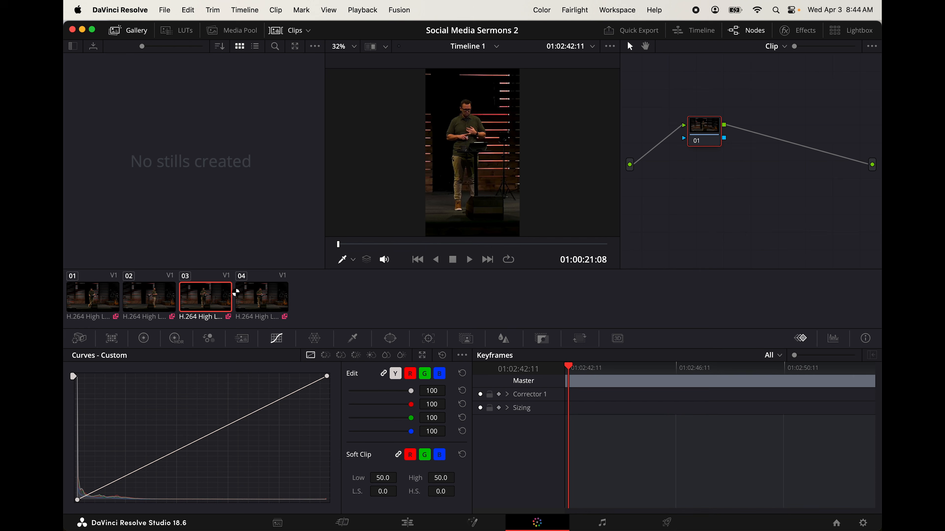
click(783, 46)
click(785, 62)
Apply the automatic colour balance to the sermon clips in the primaries colour wheels and adjust the overall Offset level
click(140, 343)
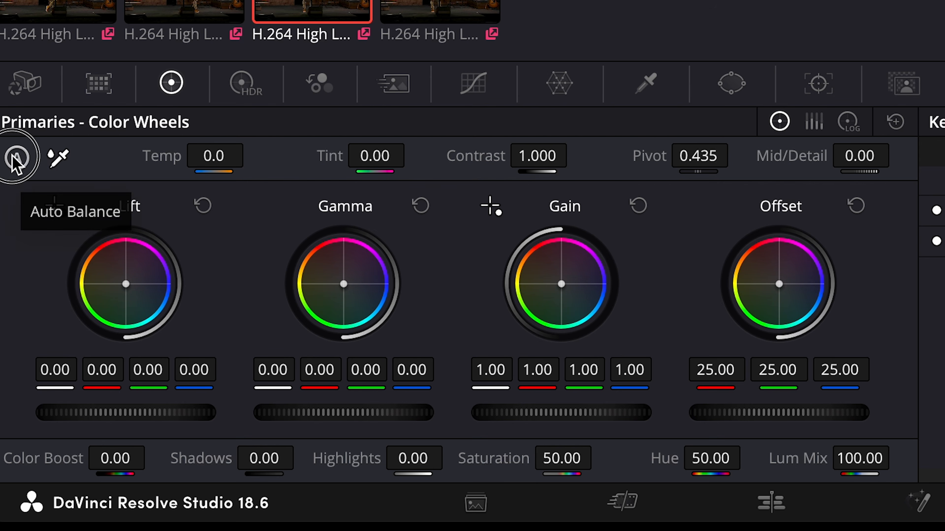
click(16, 157)
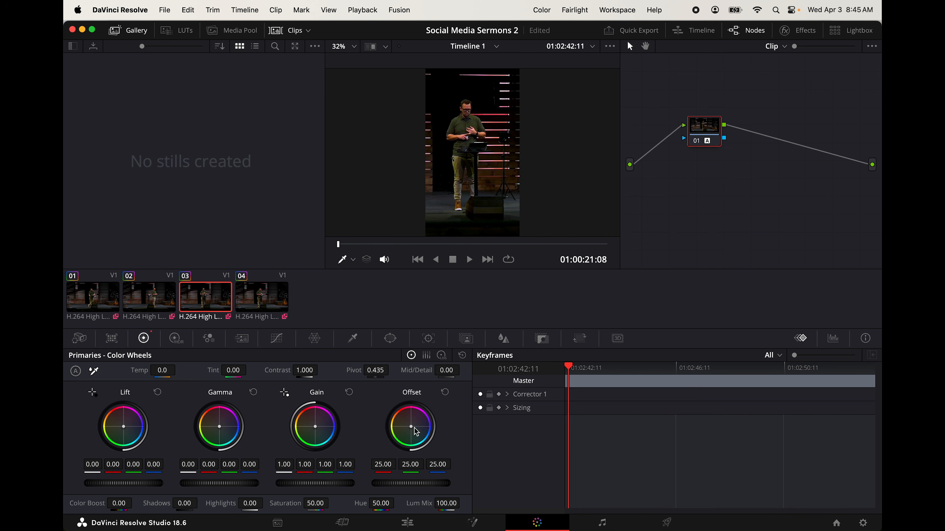
drag(404, 486, 337, 473)
double_click(374, 484)
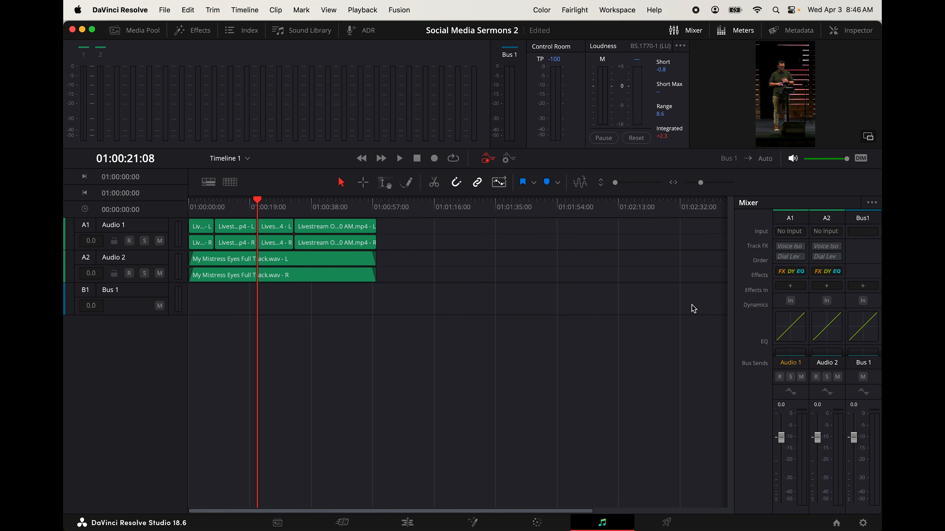
Enable Voice Isolation and Dialogue Leveler on the Audio 1 track, and set the Voice Isolation amount to 61
click(782, 247)
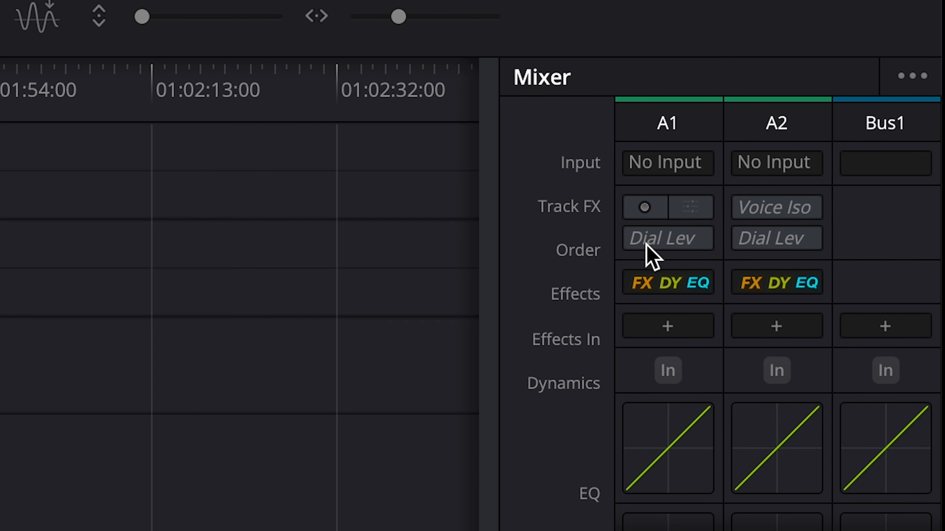
click(645, 241)
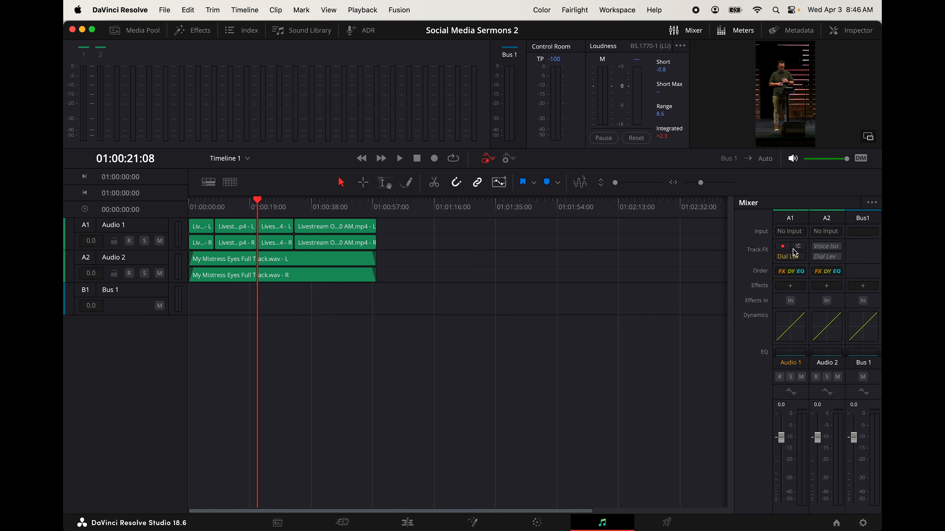
click(799, 248)
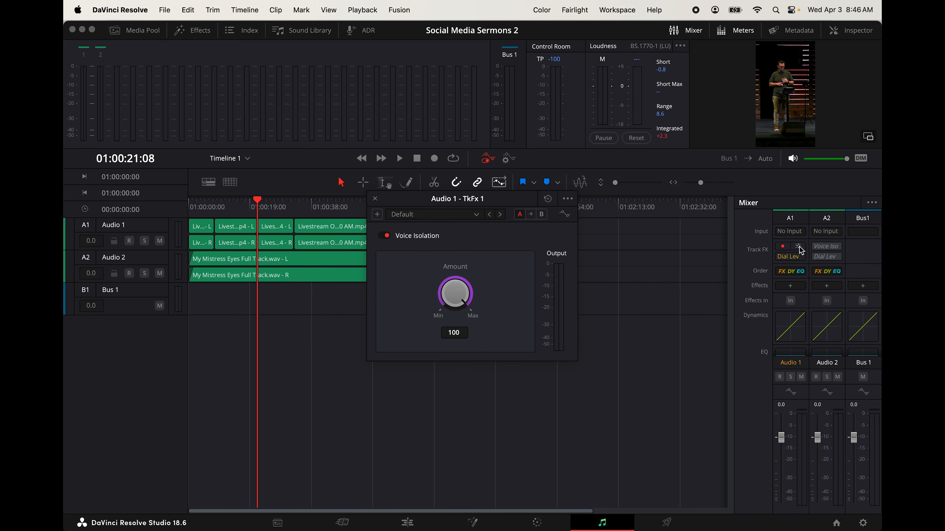
click(460, 294)
drag(462, 297, 432, 293)
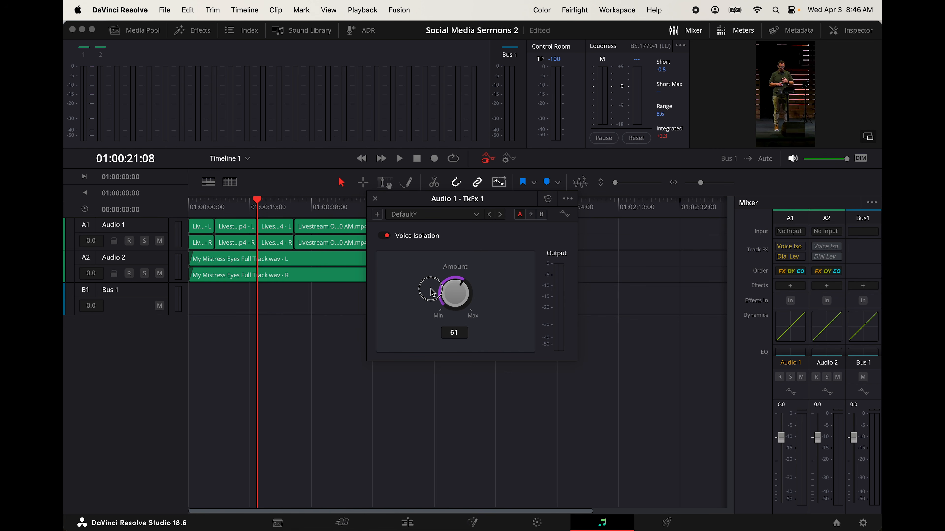
click(375, 198)
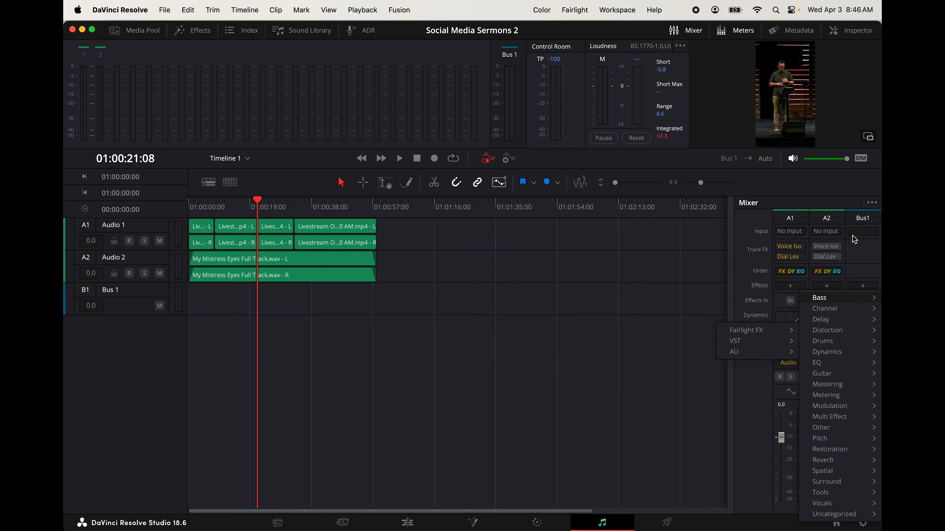
Add the Fairlight FX Limiter to Bus 1 and load its Maximize preset
click(863, 251)
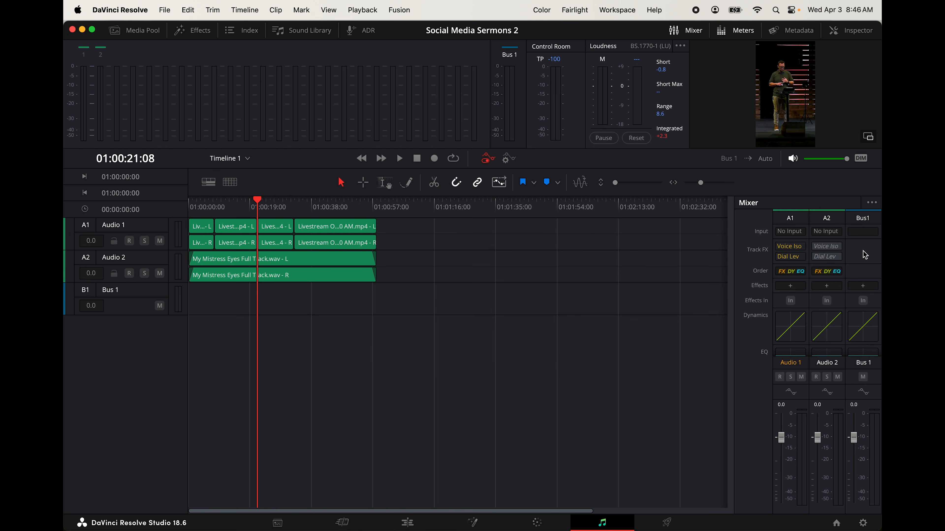
click(867, 288)
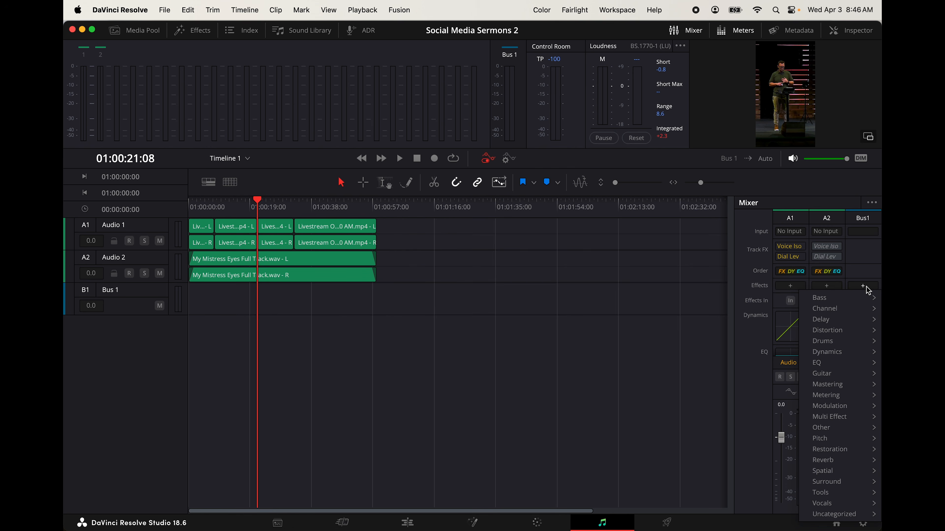
mouse_move(833, 352)
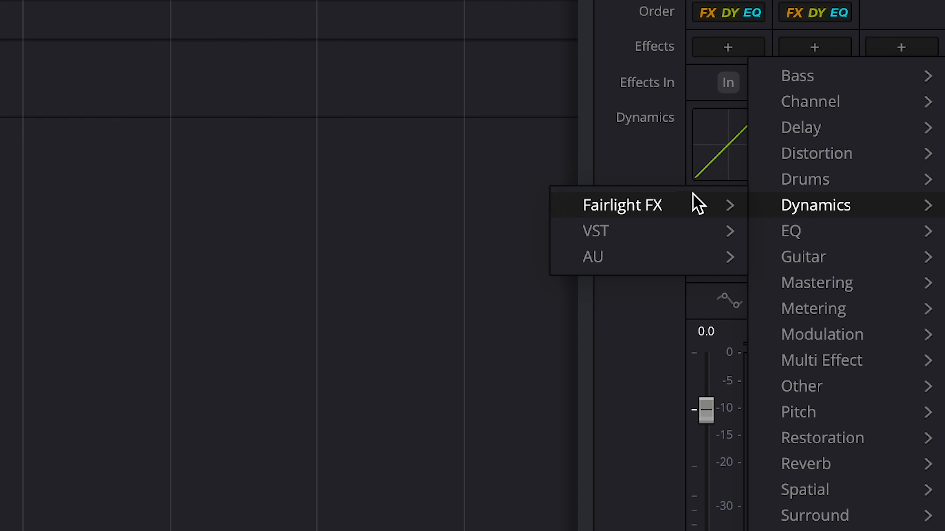
mouse_move(682, 203)
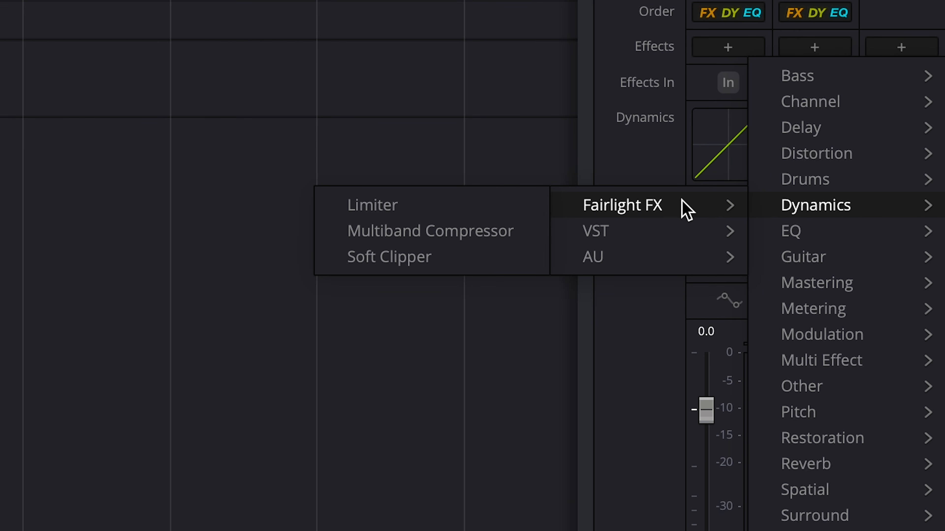
click(478, 204)
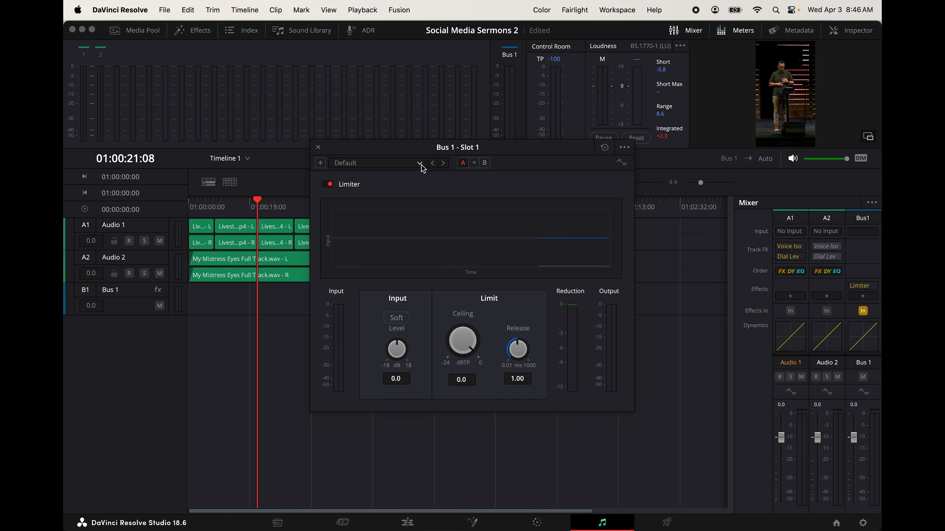
click(419, 164)
click(400, 184)
Play the timeline from its start at a raised computer volume to check the limiter's effect on the mix
drag(211, 203, 176, 204)
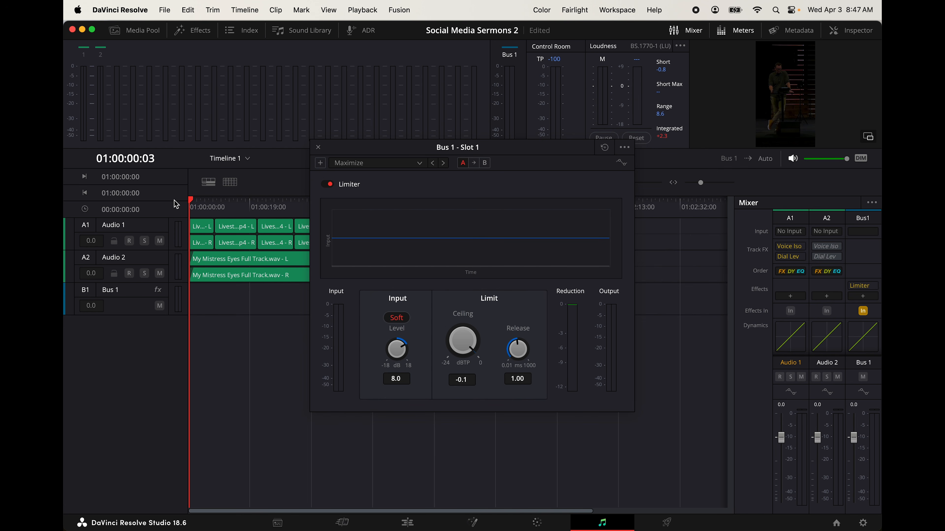
key(XF86AudioRaiseVolume)
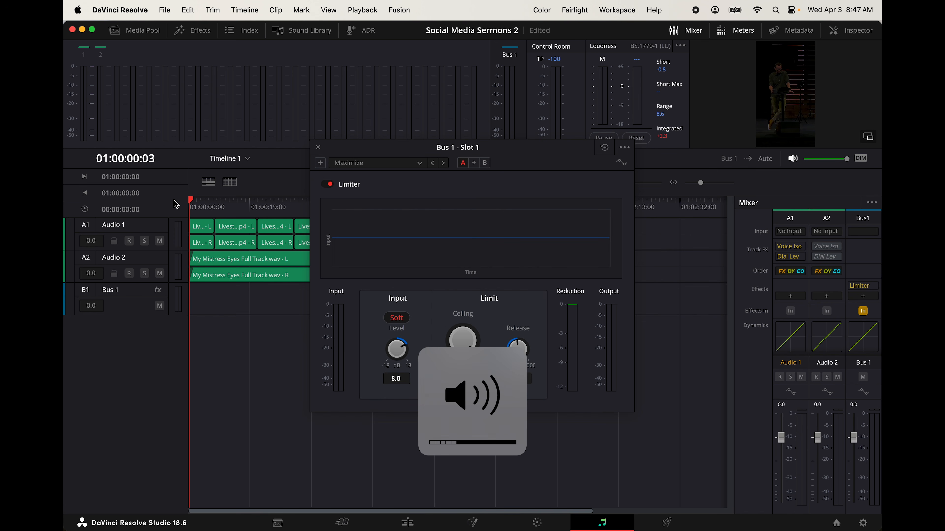
key(space)
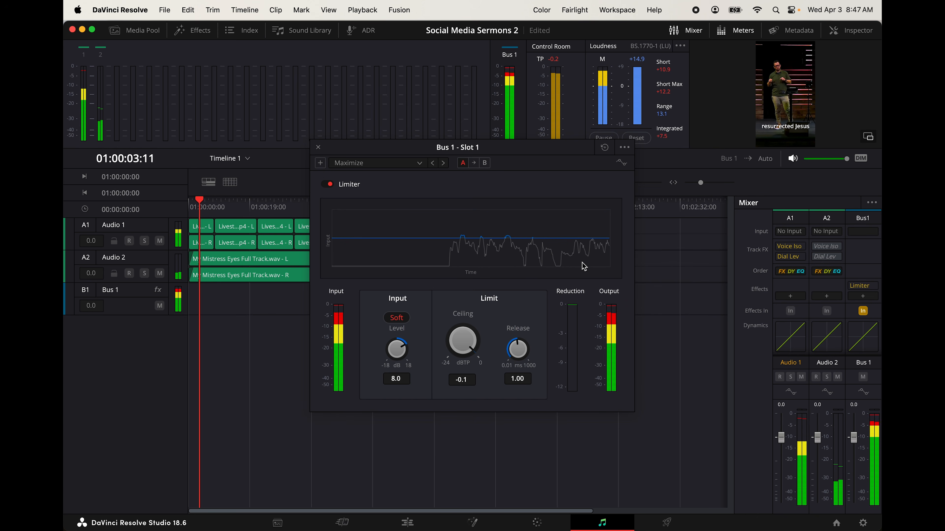
key(XF86AudioRaiseVolume)
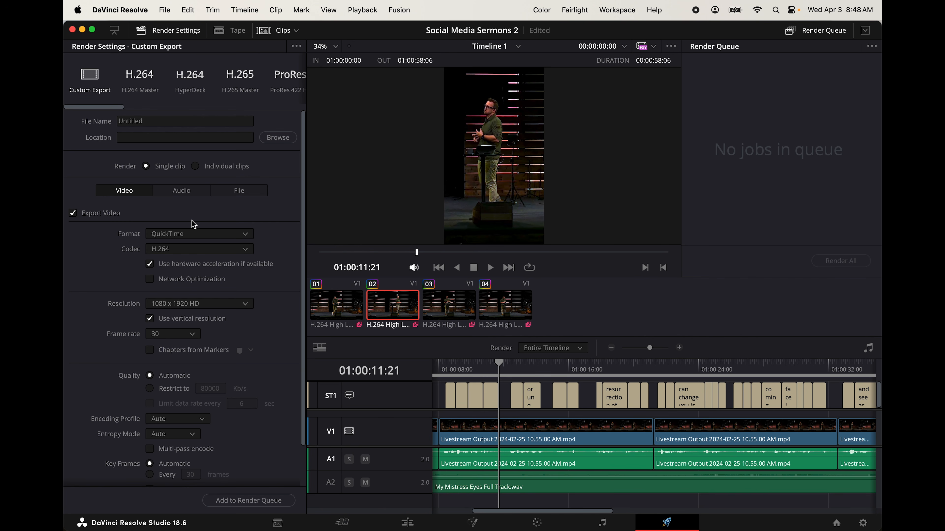
Look through the available render presets and the Custom Export video settings
scroll(241, 81, right, 3)
scroll(241, 81, left, 3)
scroll(241, 82, right, 8)
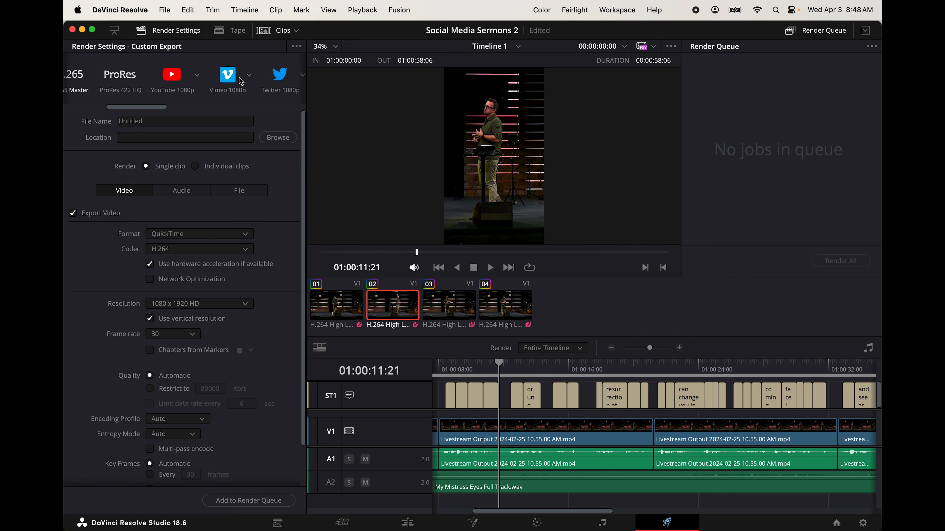
scroll(241, 81, left, 8)
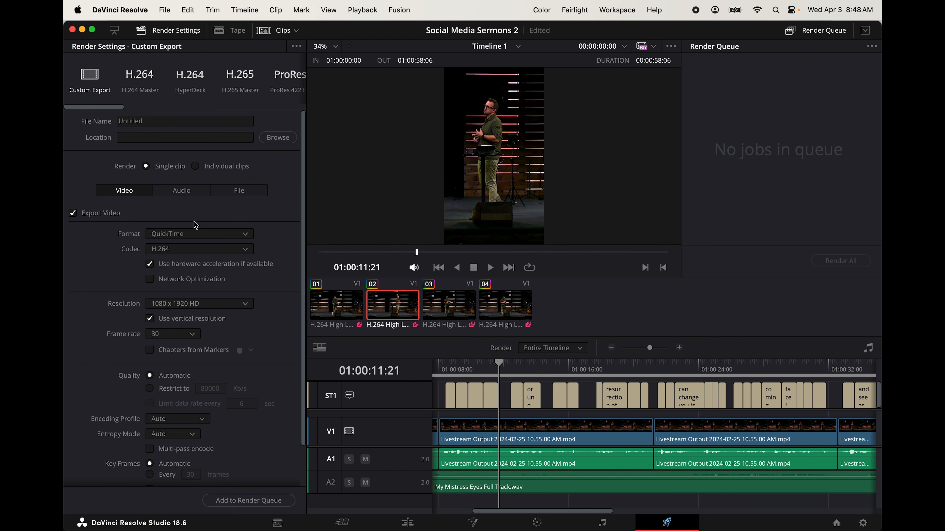
scroll(184, 320, down, 3)
scroll(183, 320, up, 3)
Set the export to save as Social Media Sermon.mov in the Social Sermon Video folder on the WD_BLACK drive
click(279, 138)
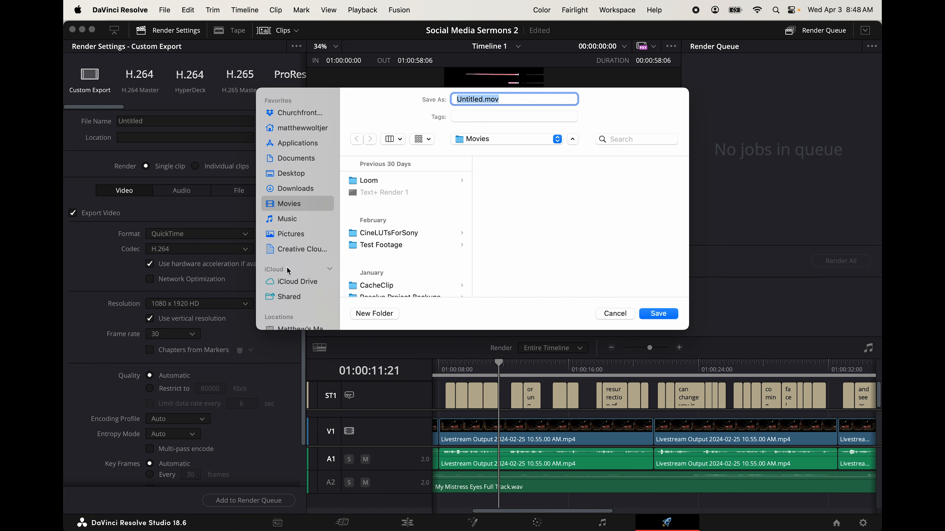
scroll(289, 261, down, 5)
click(288, 246)
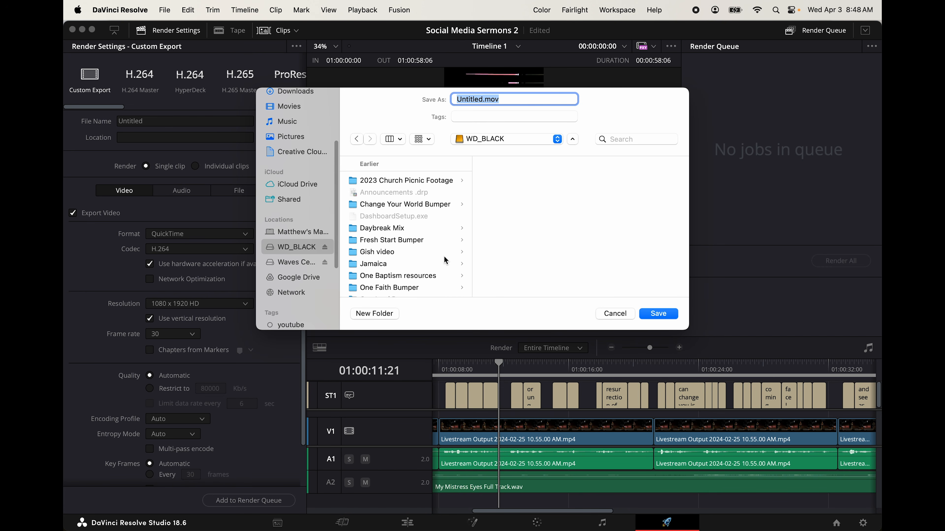
scroll(443, 260, down, 10)
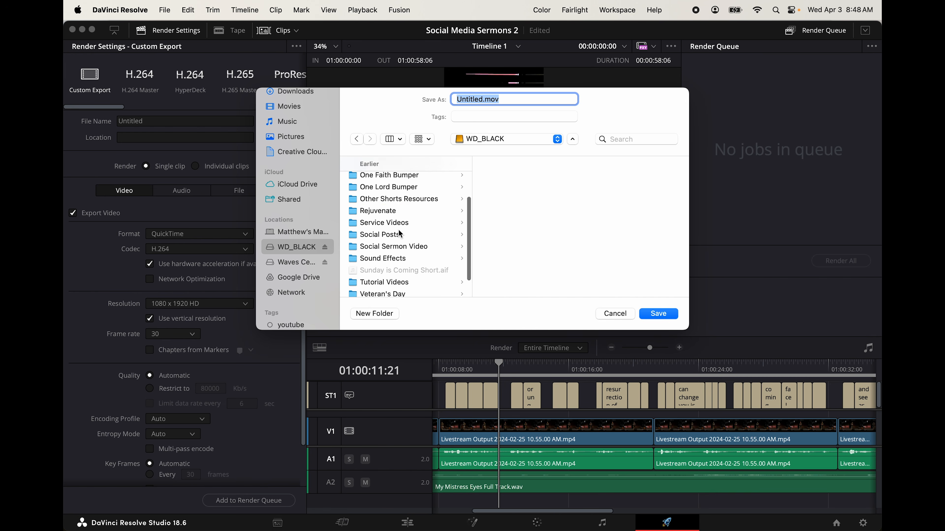
click(395, 202)
double_click(468, 99)
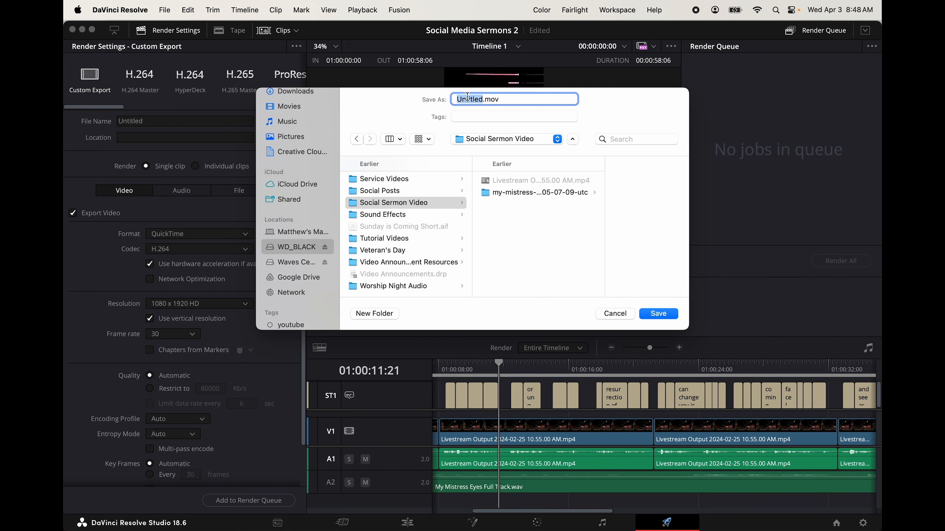
text(Social Media Sermon)
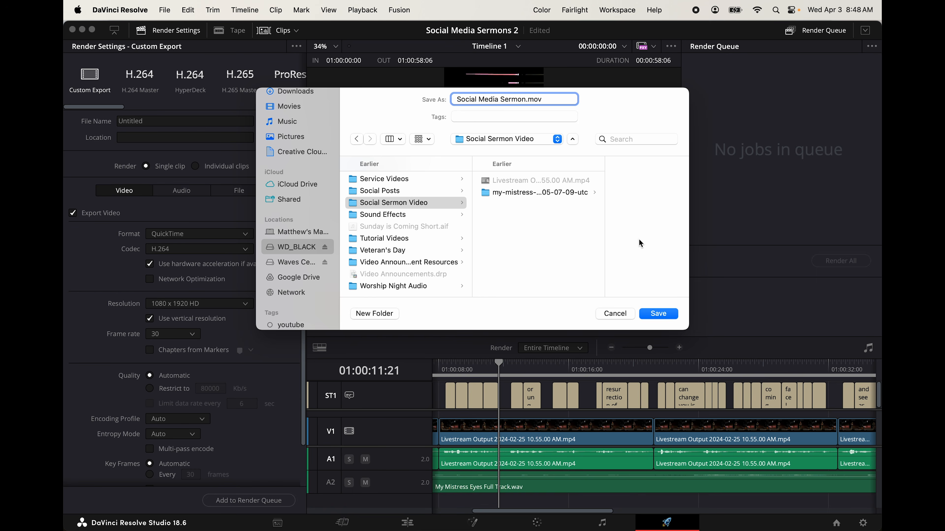
click(659, 313)
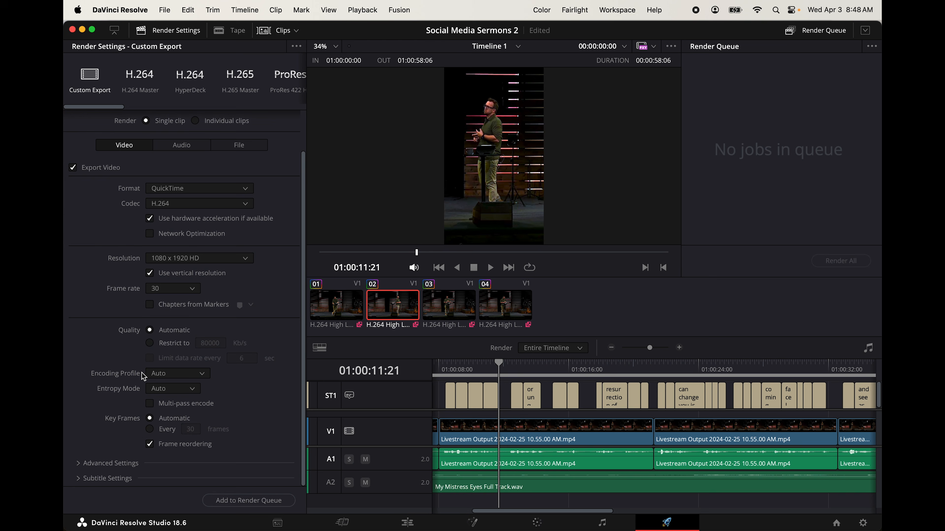
Enable subtitle export in the render settings with the Burn into video format
click(80, 479)
scroll(181, 443, down, 5)
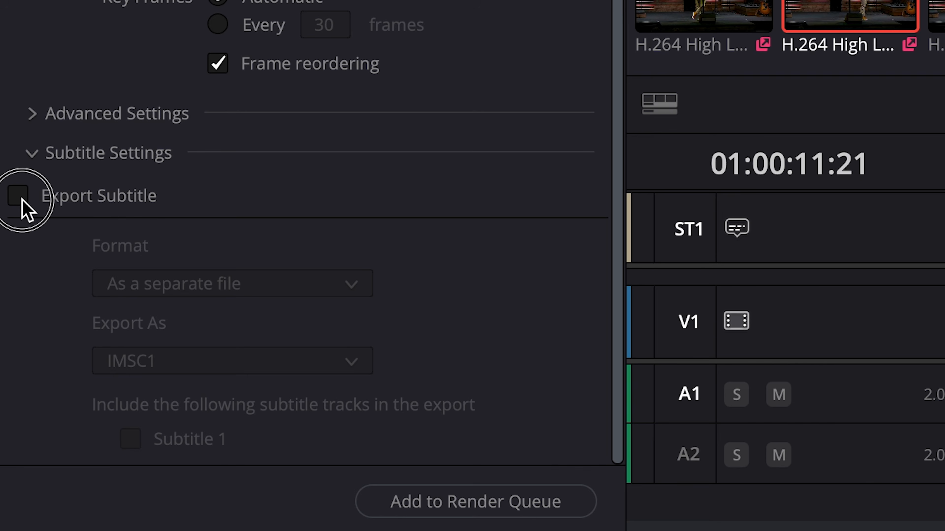
click(73, 384)
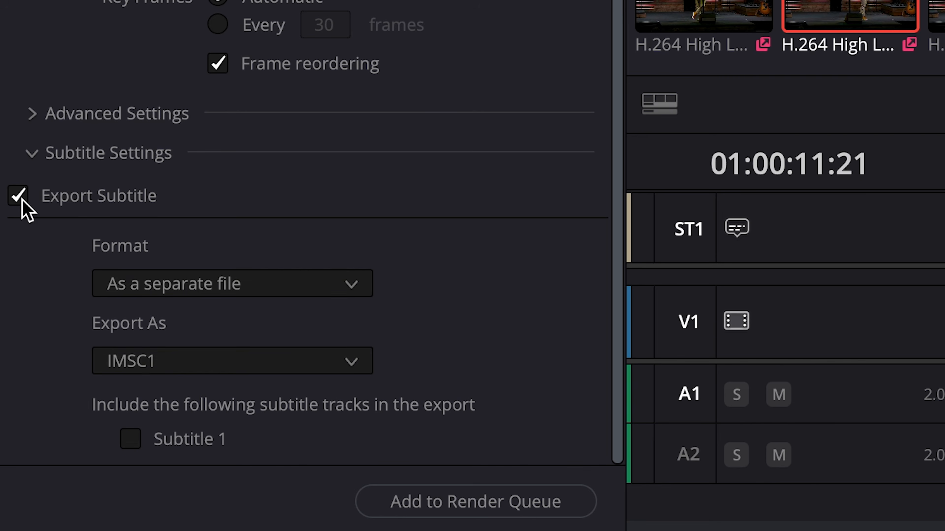
click(324, 291)
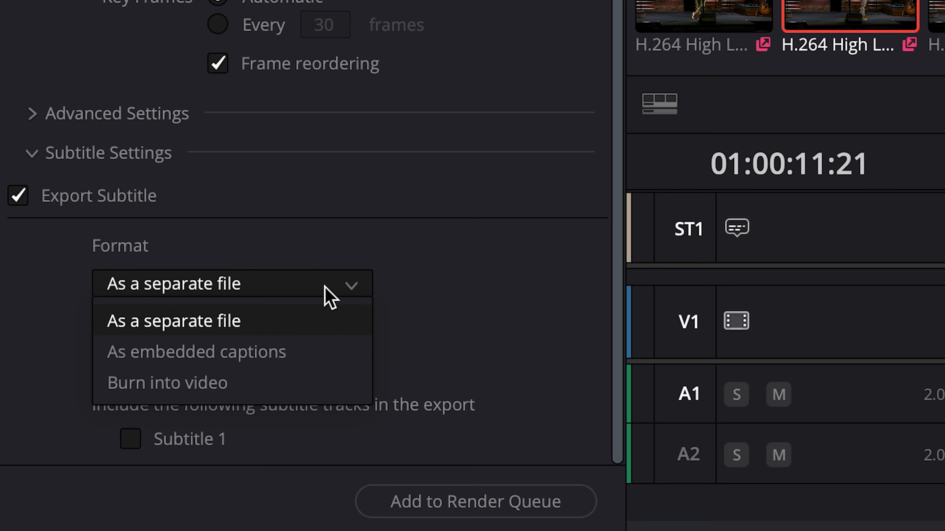
click(300, 381)
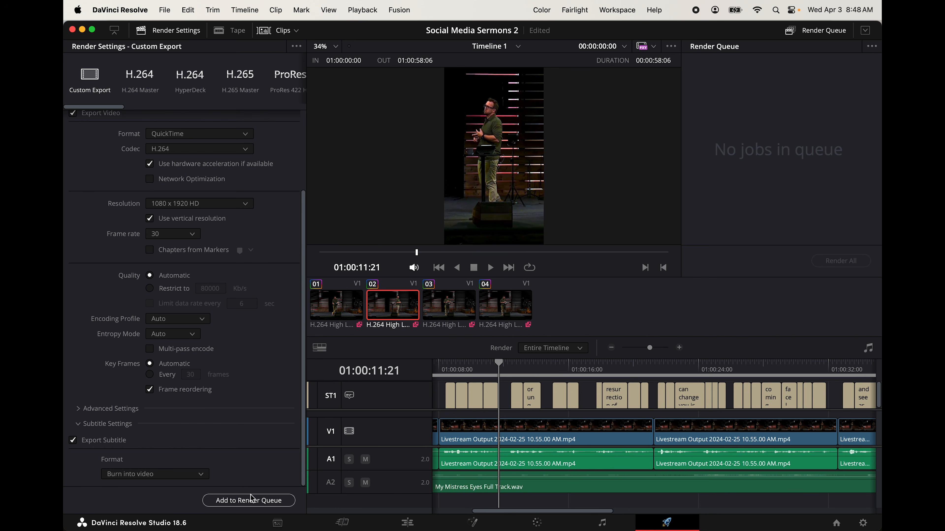
Add the timeline export to the render queue and render it
click(248, 503)
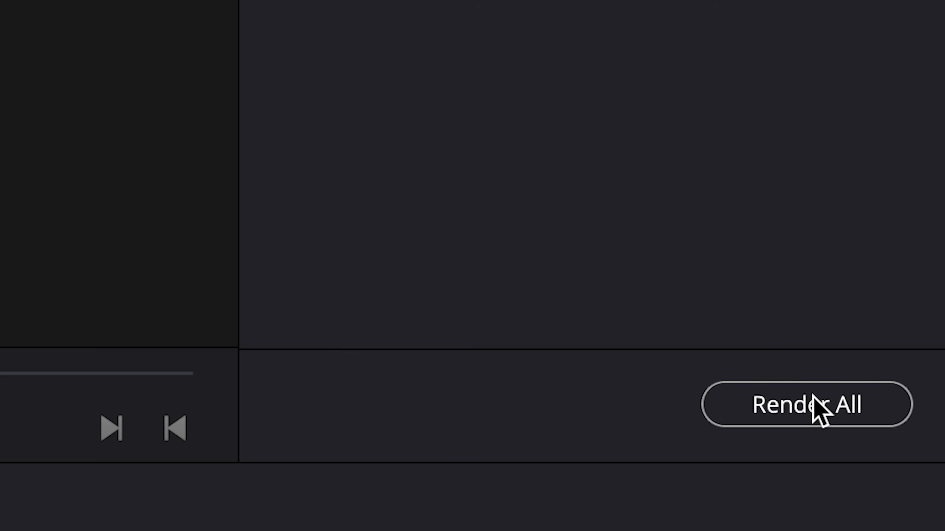
click(844, 261)
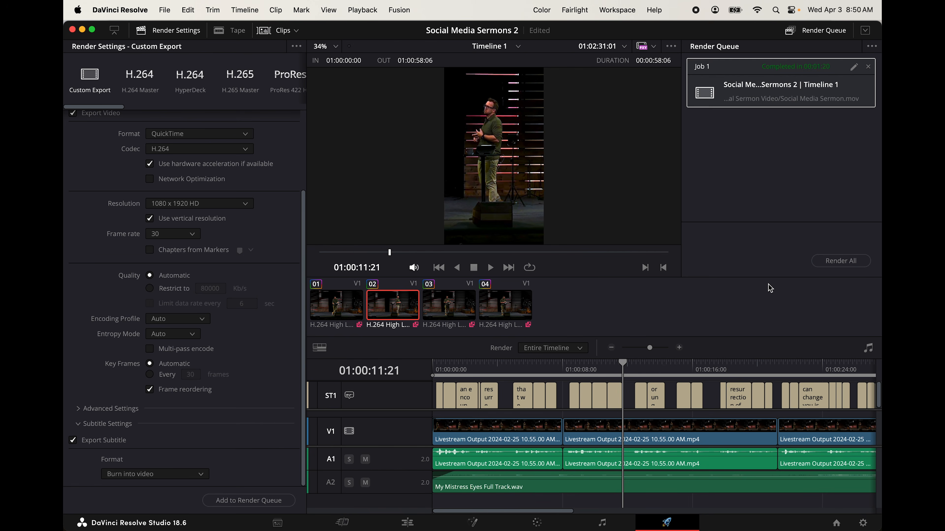
Switch to Finder and play the rendered Social Media Sermon video in QuickTime Player
key(cmd+Tab)
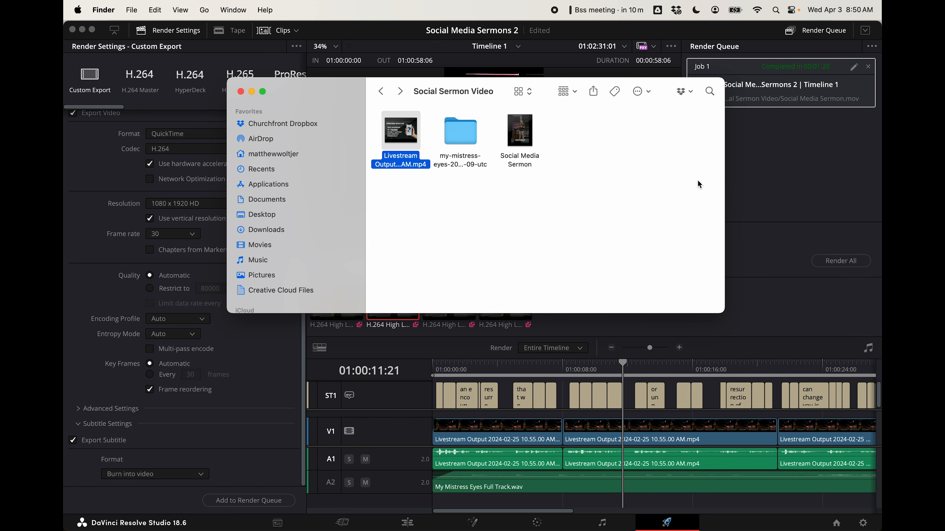
double_click(532, 143)
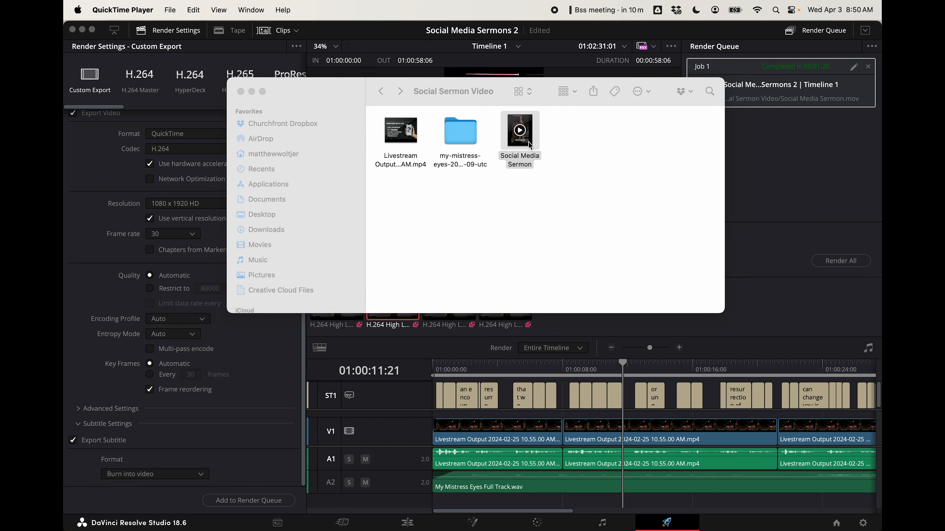
key(space)
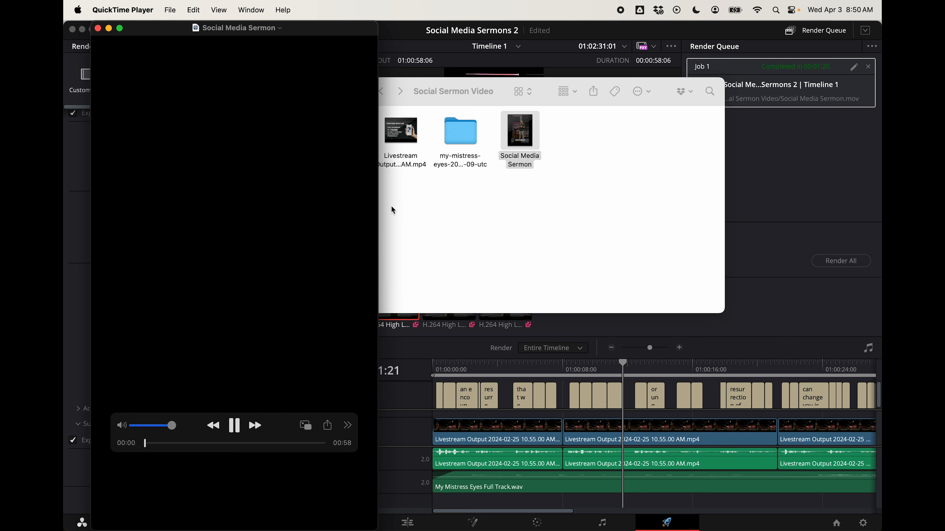